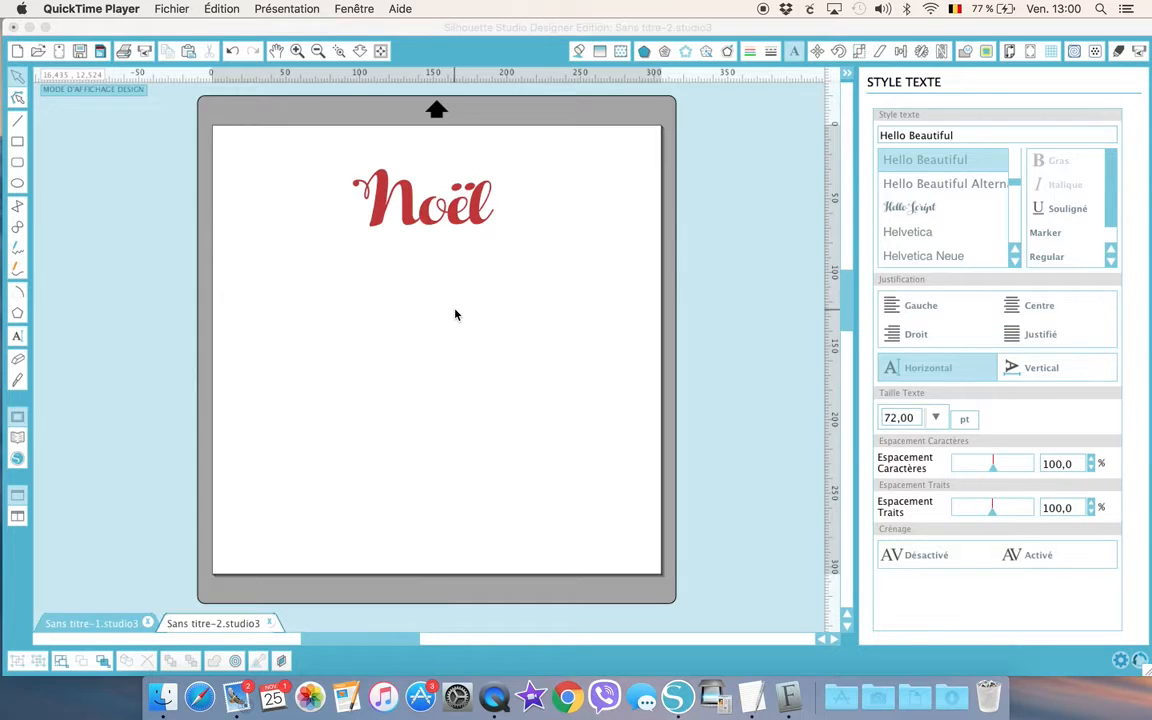
# Add a text object reading "Nol" in Arial below the red Noël lettering.
pyautogui.scroll(10, 928, 153)
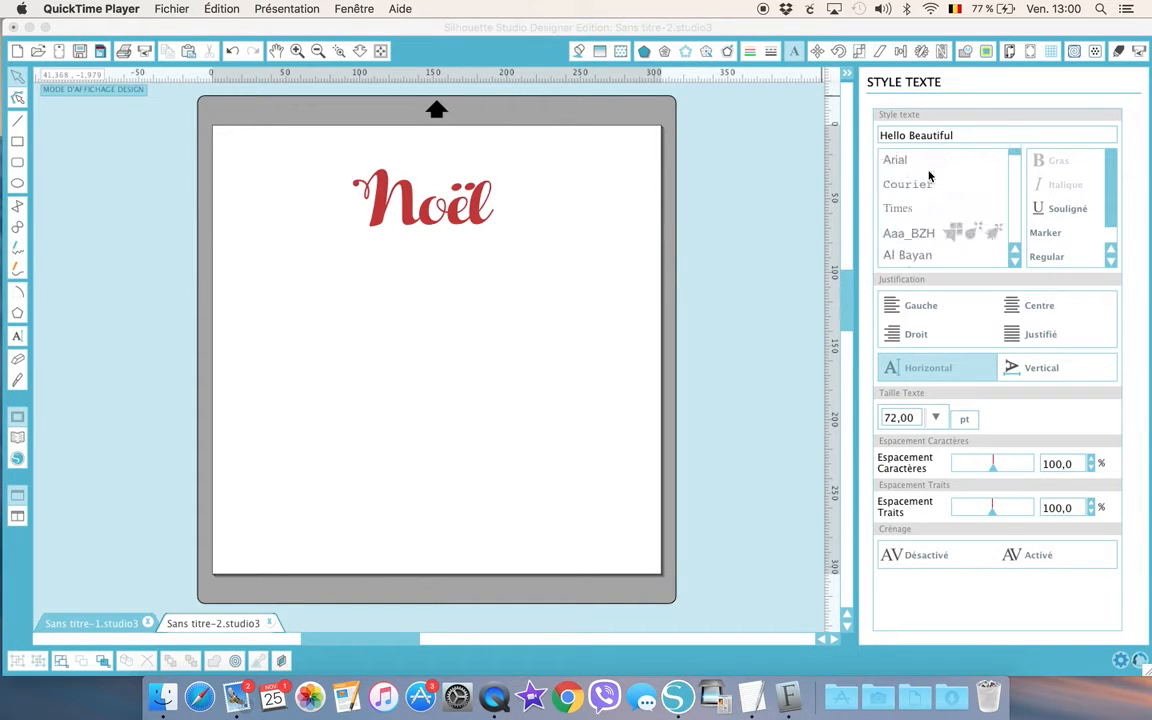
pyautogui.click(899, 159)
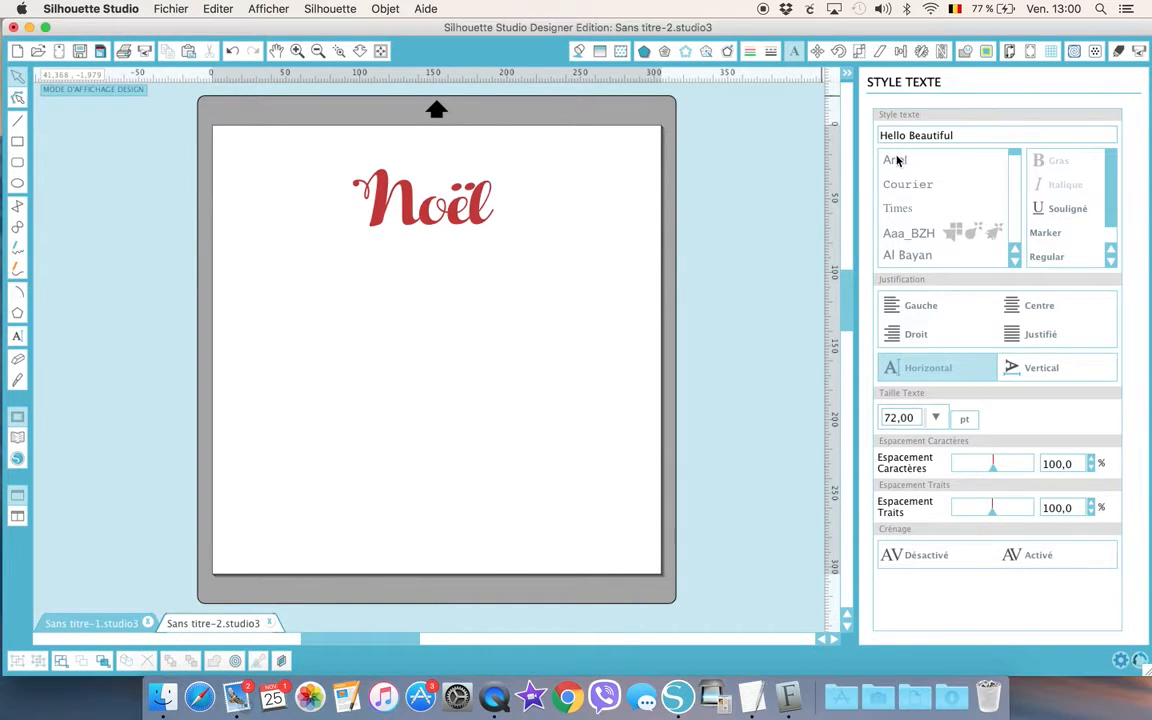
pyautogui.click(898, 160)
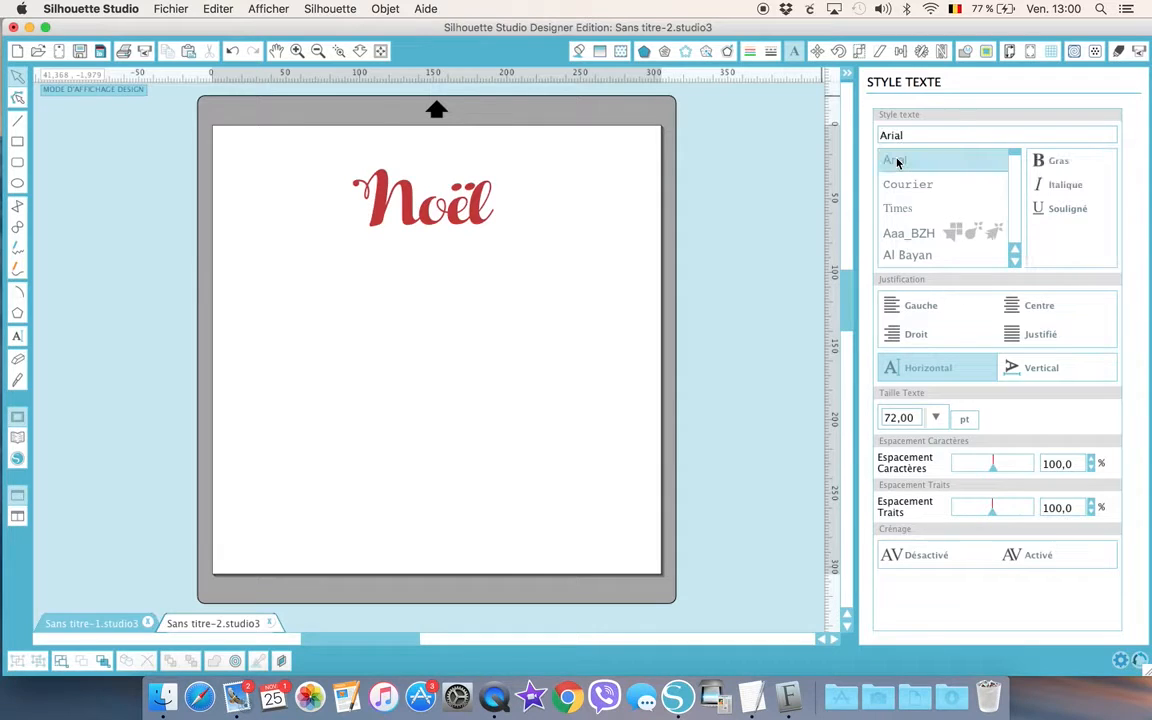
pyautogui.doubleClick(379, 343)
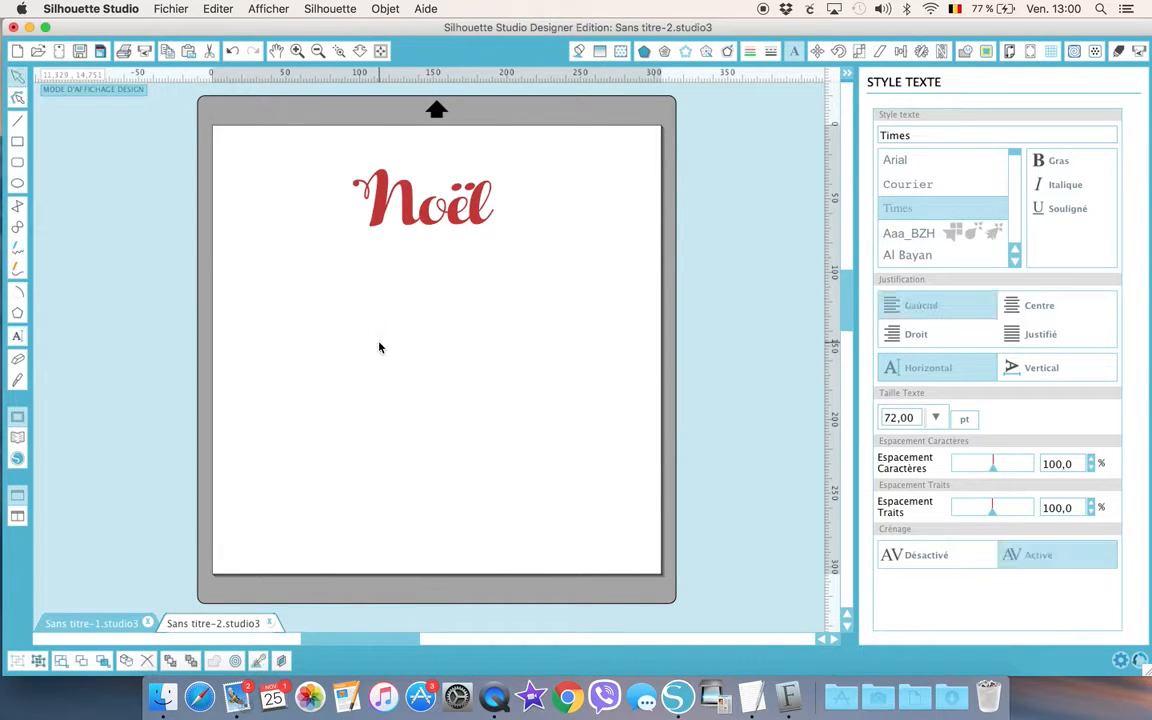
pyautogui.click(912, 160)
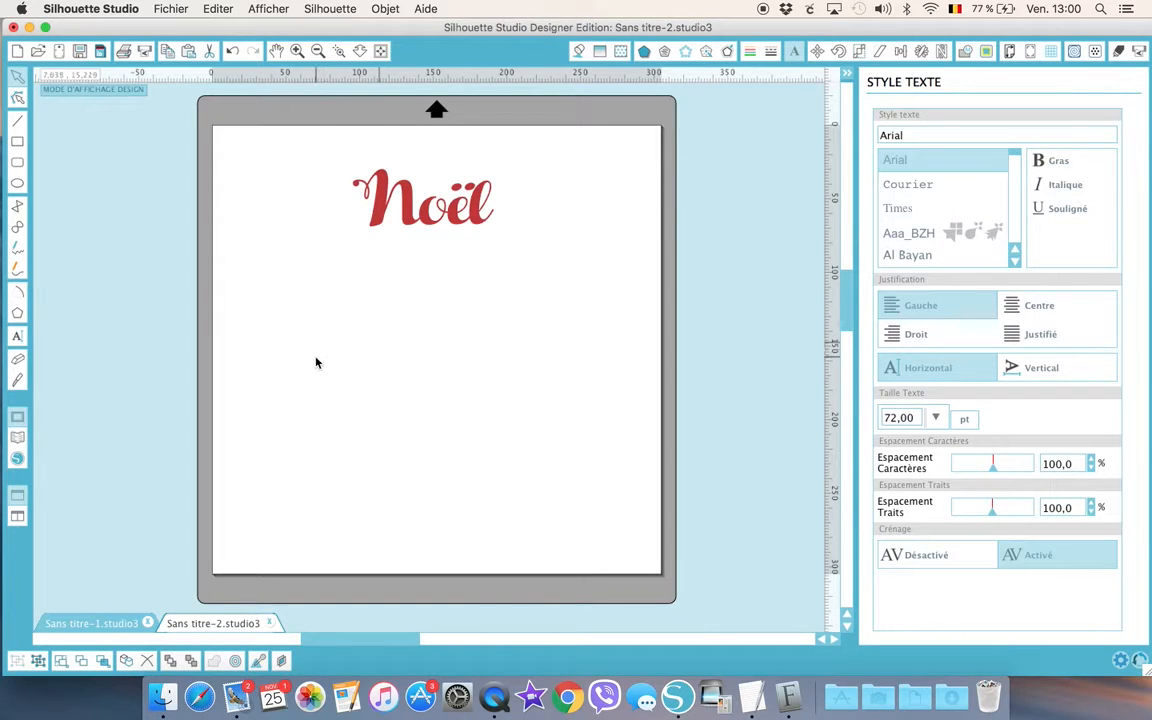
pyautogui.write('No')
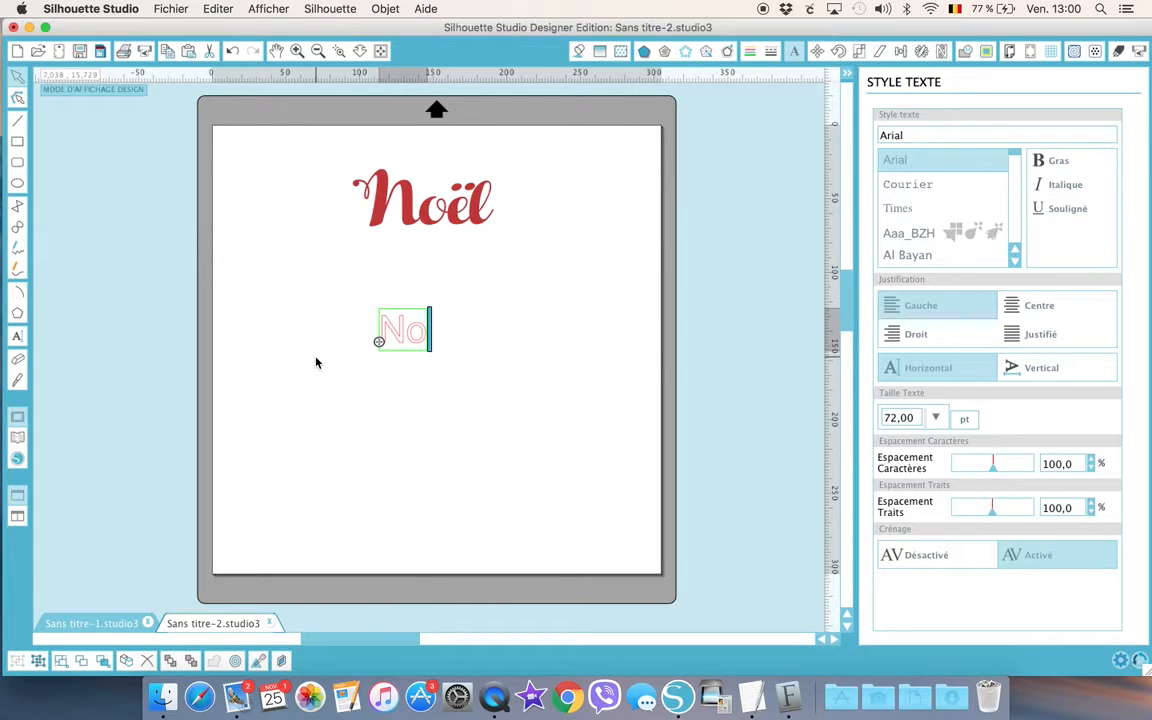
pyautogui.write('l')
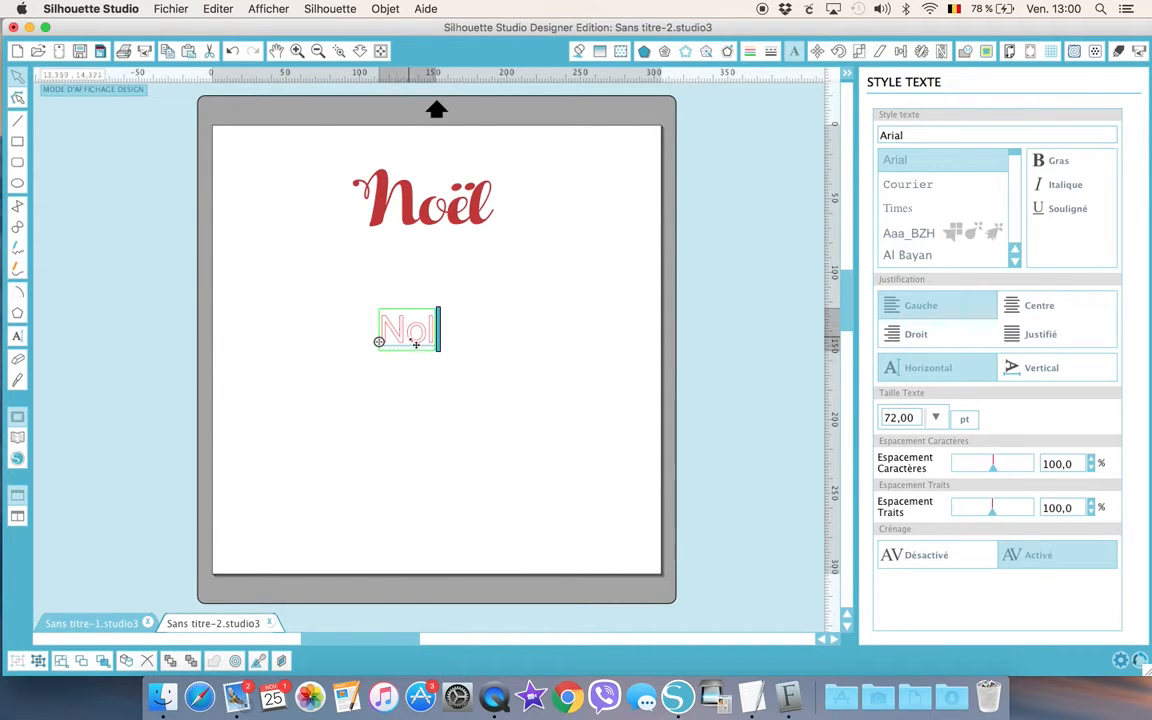
pyautogui.click(431, 378)
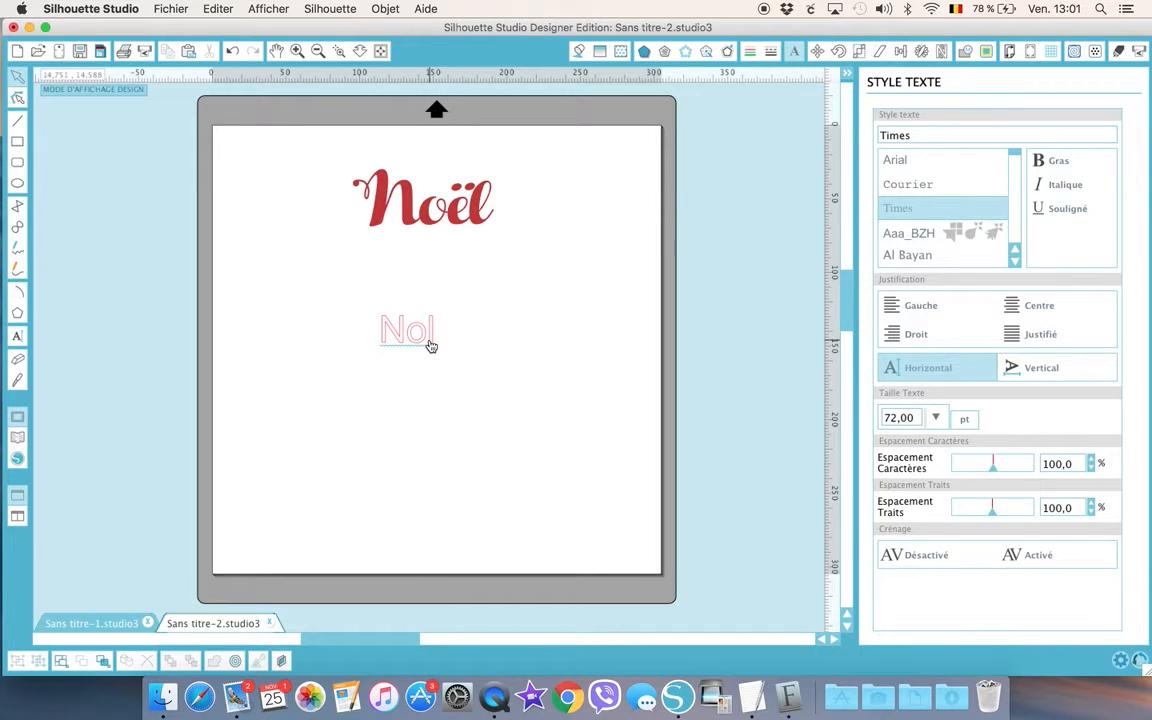
# Switch to Font Book (Livre des polices) and examine the Christmascardscript Medium glyphs for accented letters.
pyautogui.click(790, 697)
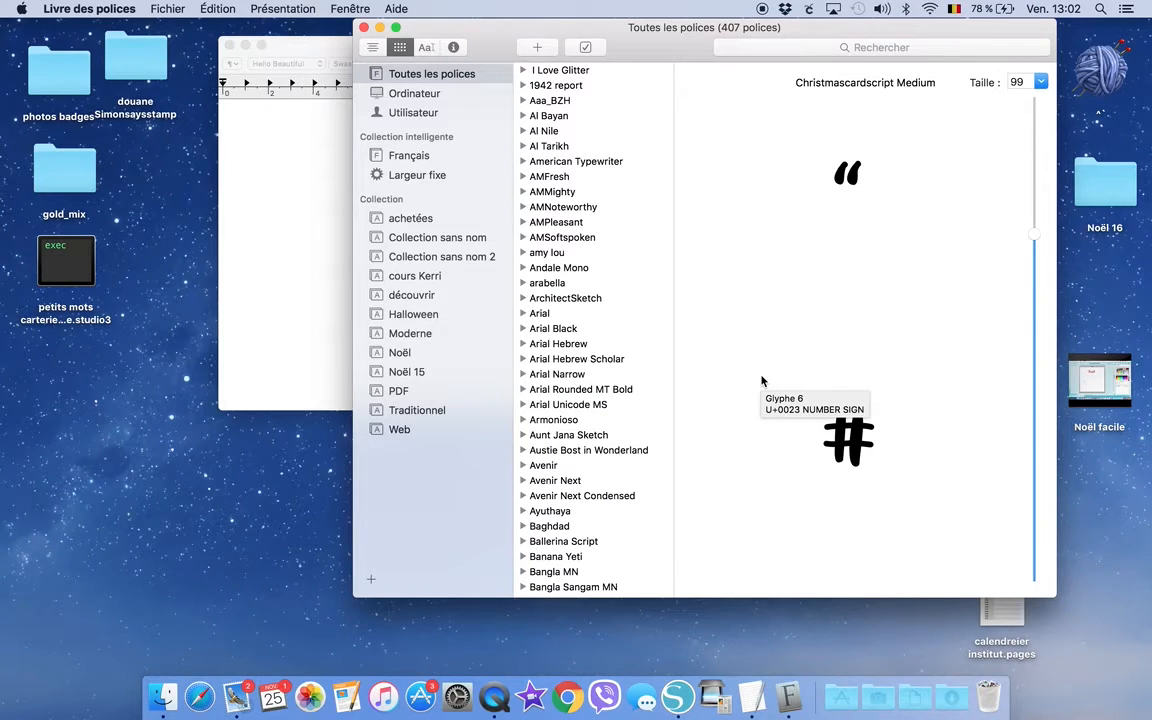
pyautogui.scroll(-3, 762, 381)
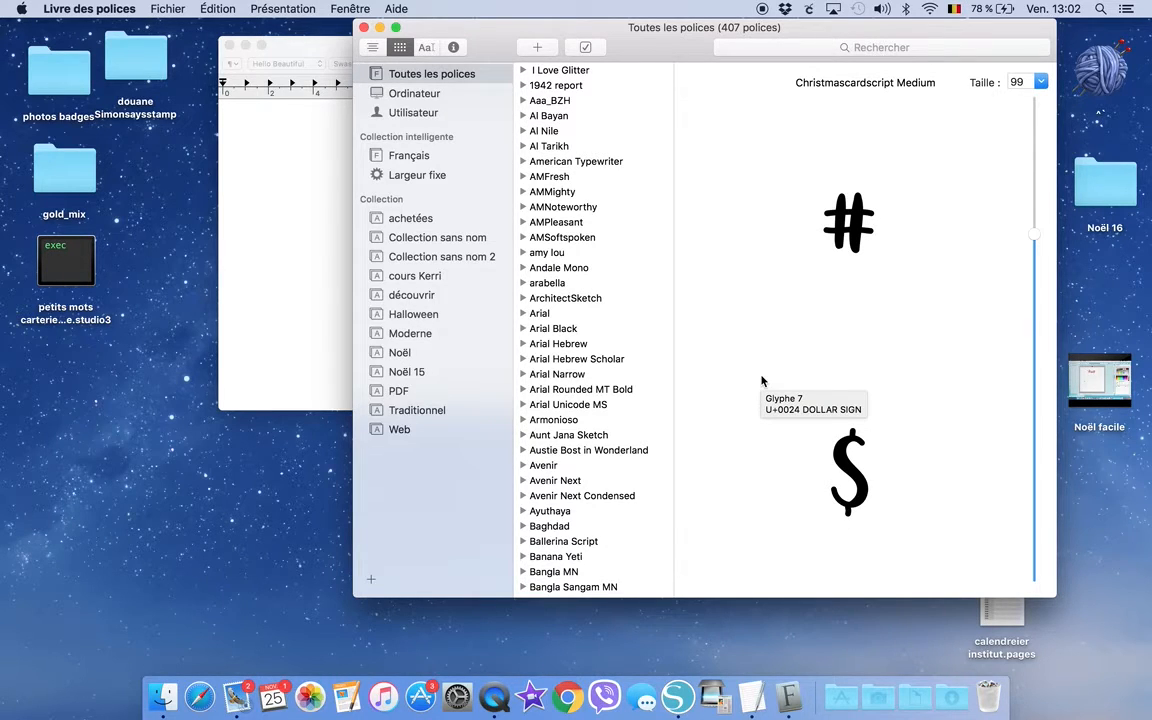
pyautogui.scroll(-5, 762, 381)
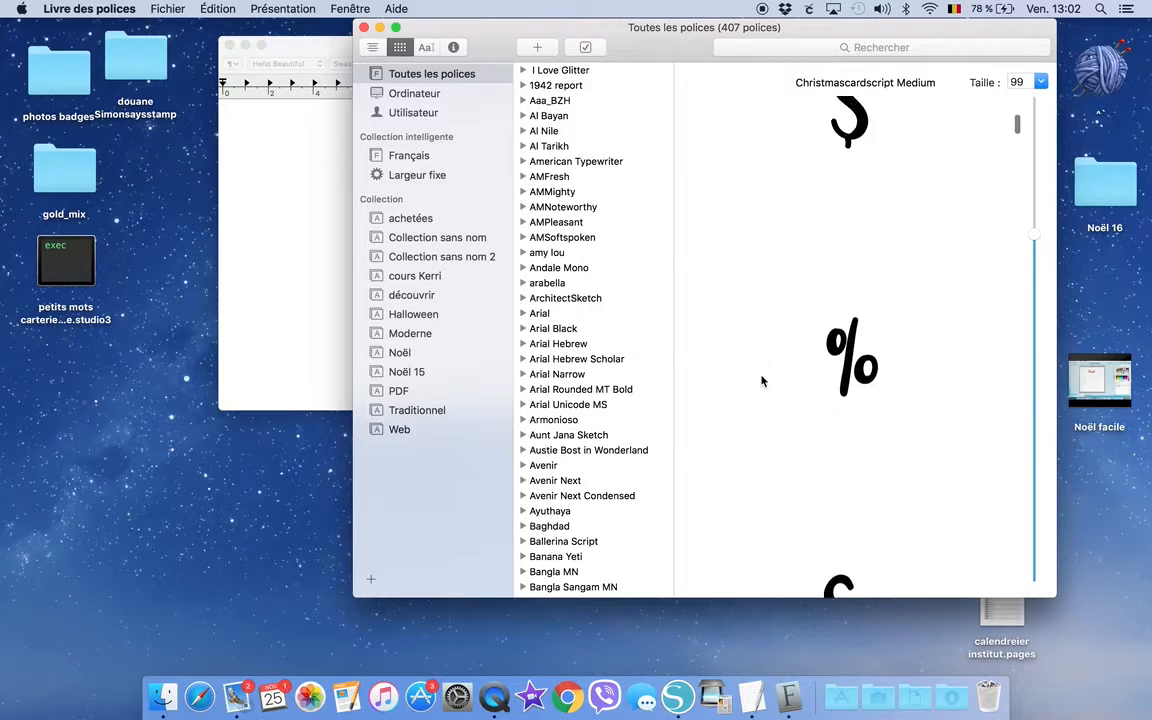
pyautogui.scroll(8, 762, 381)
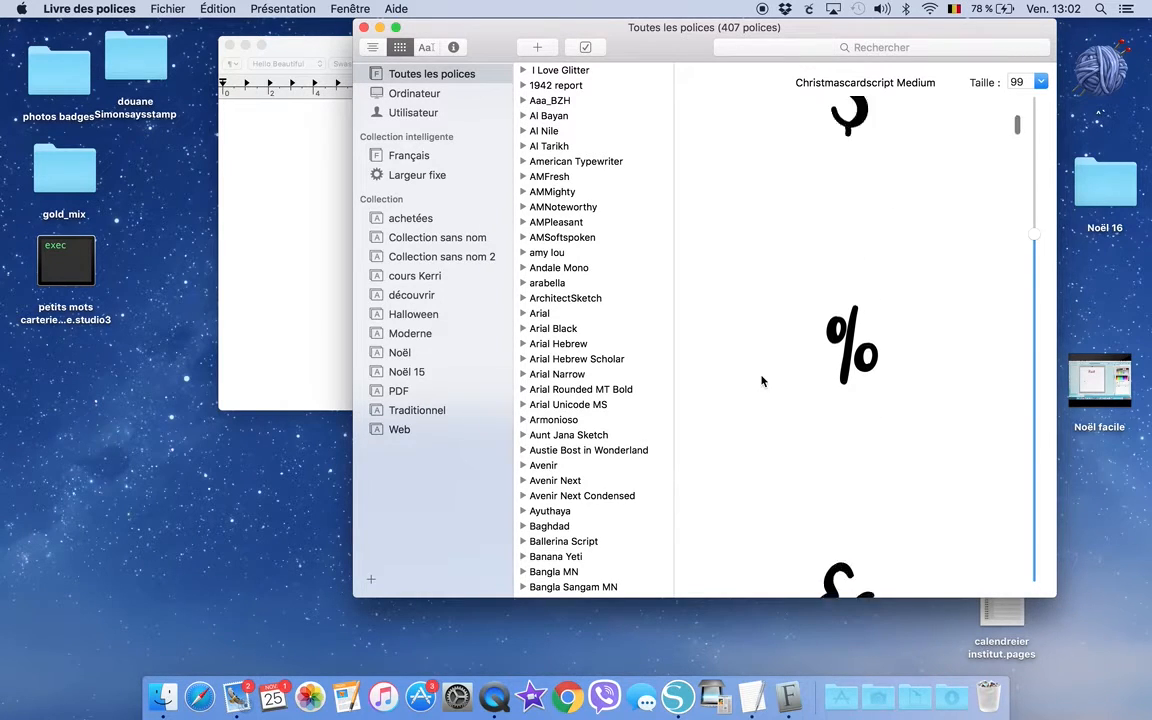
pyautogui.scroll(-10, 762, 381)
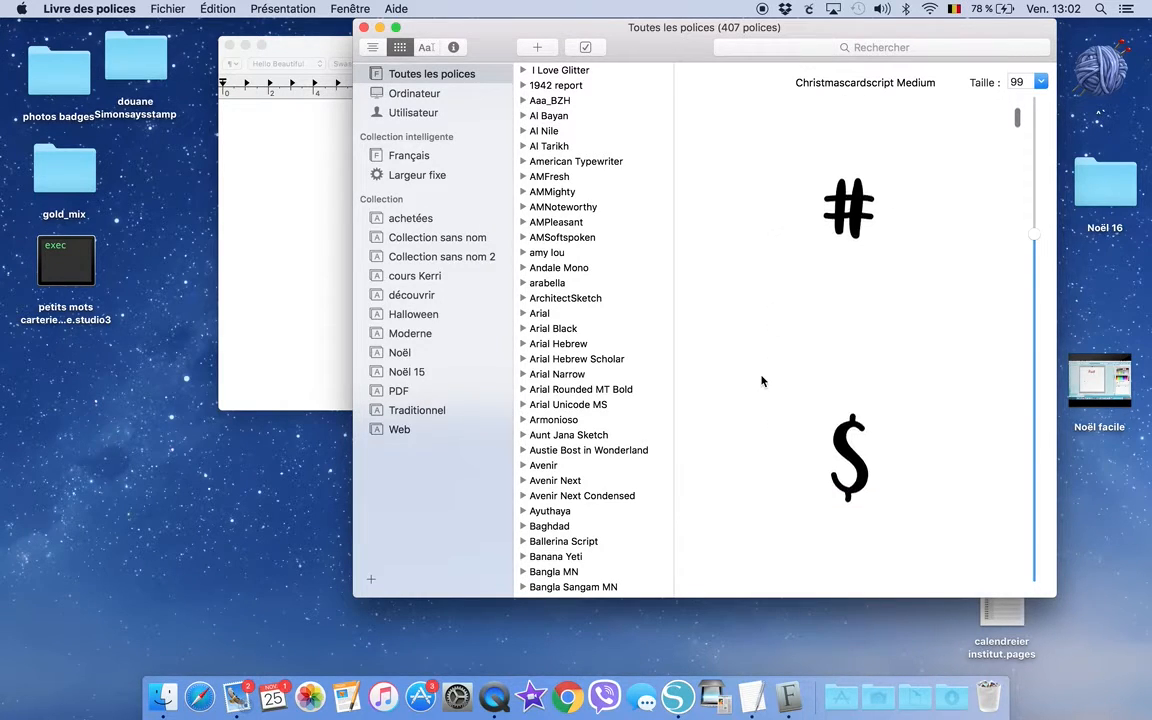
pyautogui.scroll(-20, 762, 381)
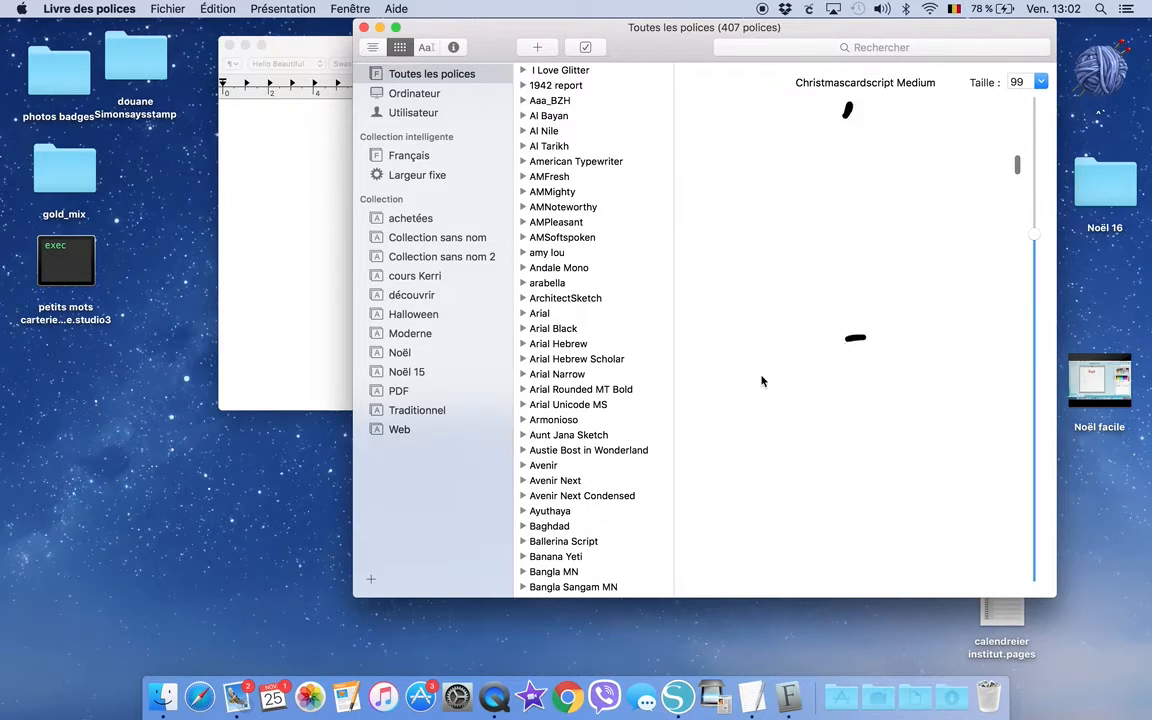
pyautogui.scroll(-8, 762, 381)
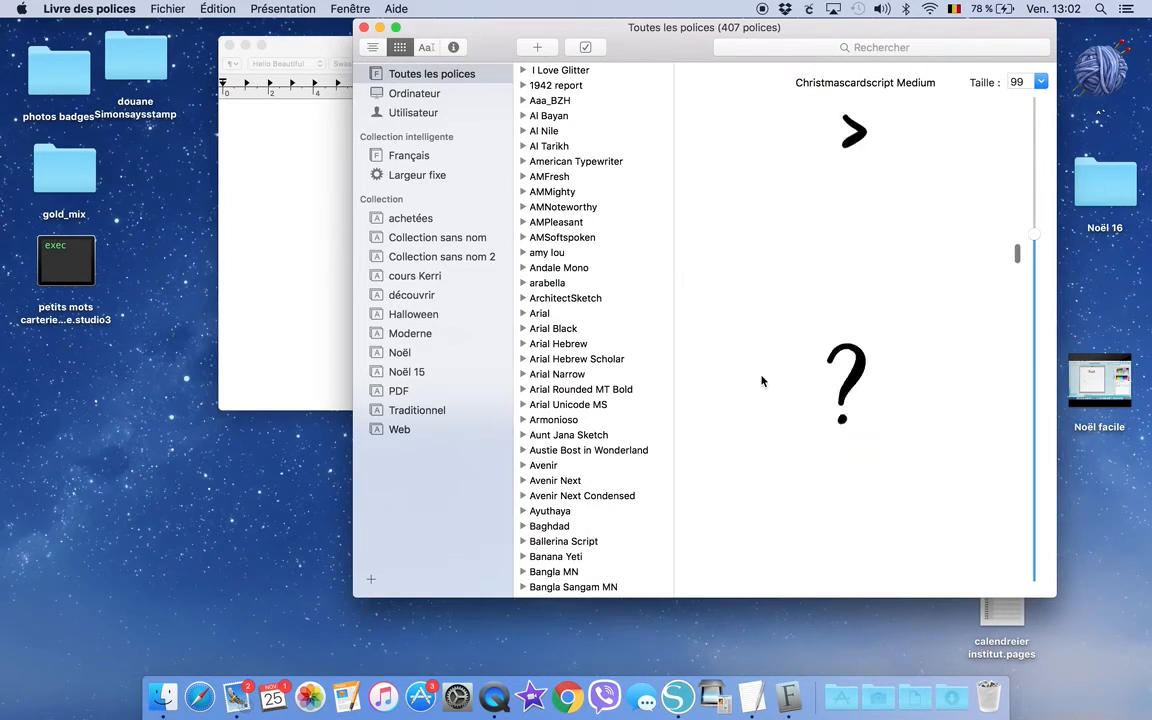
pyautogui.scroll(-15, 762, 381)
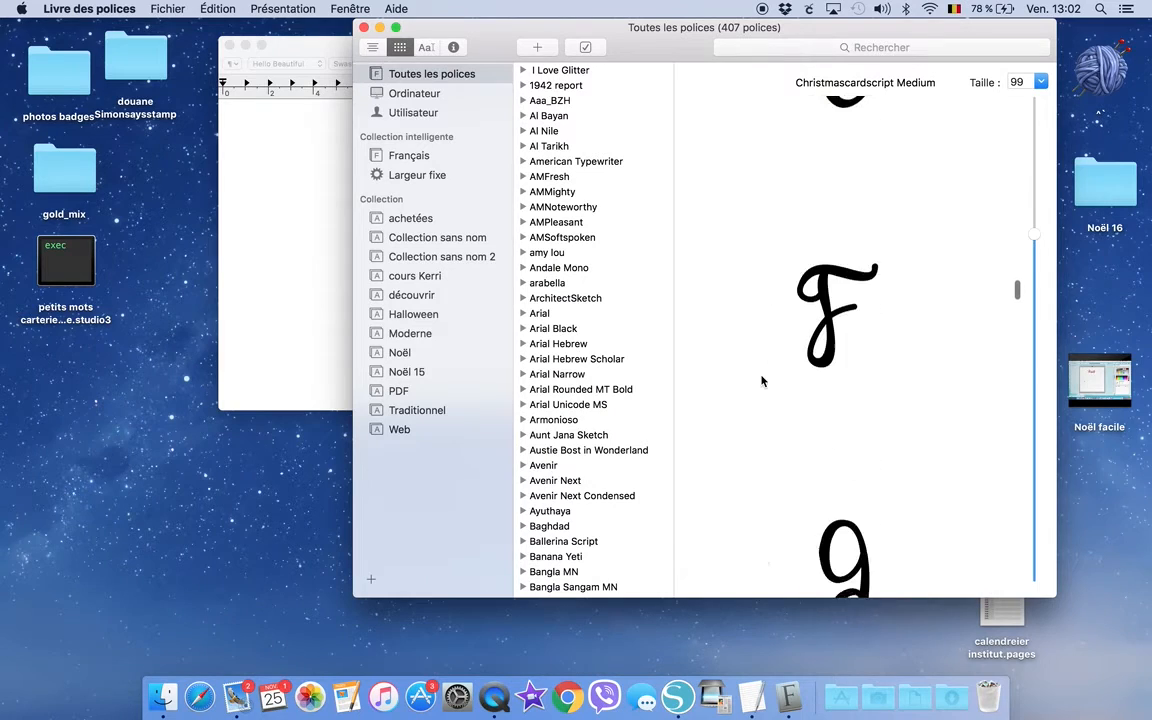
pyautogui.scroll(-15, 762, 381)
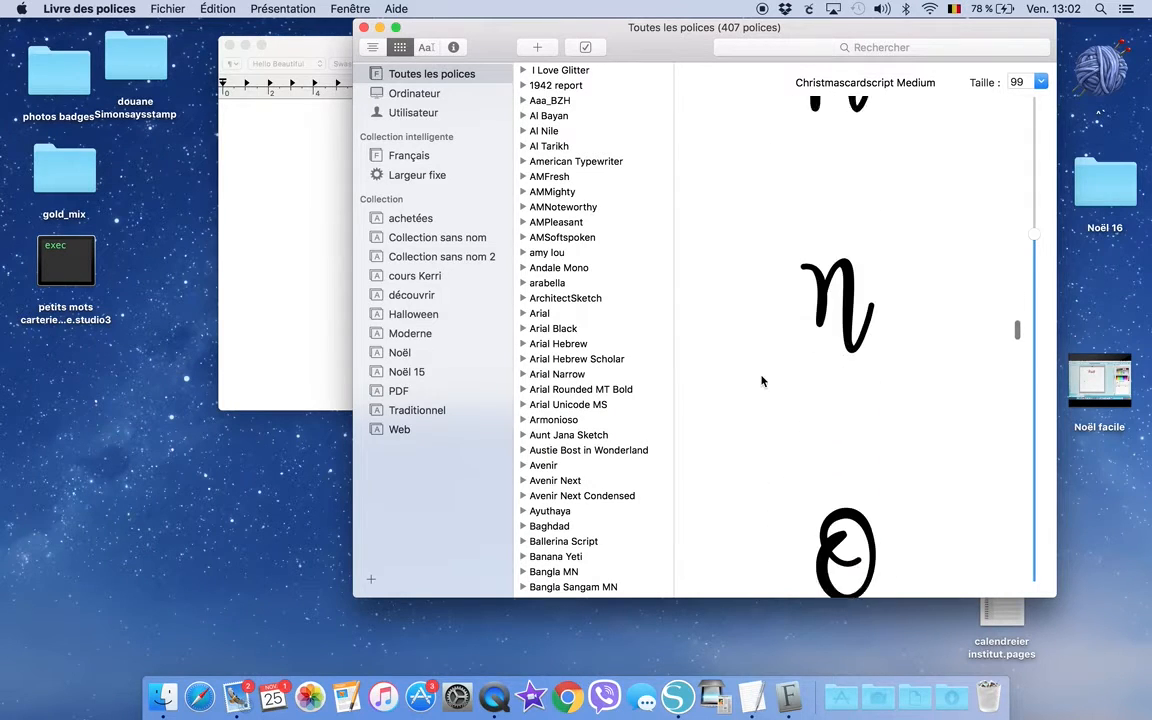
pyautogui.scroll(-15, 762, 381)
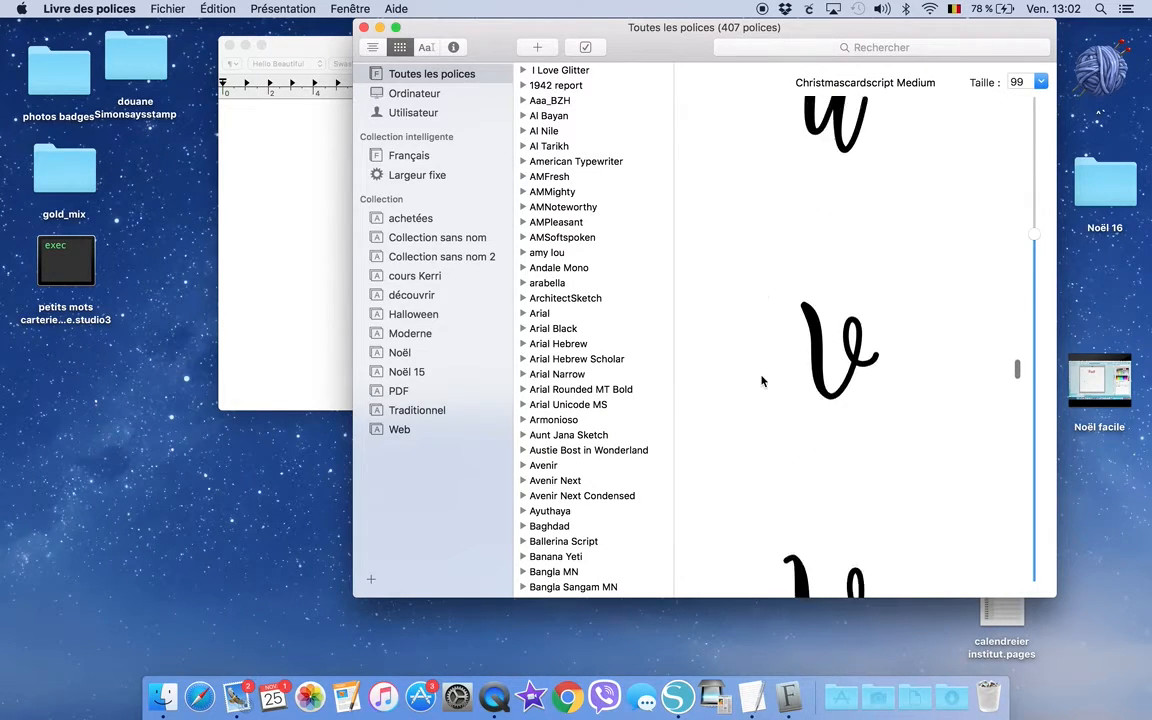
pyautogui.scroll(-15, 762, 381)
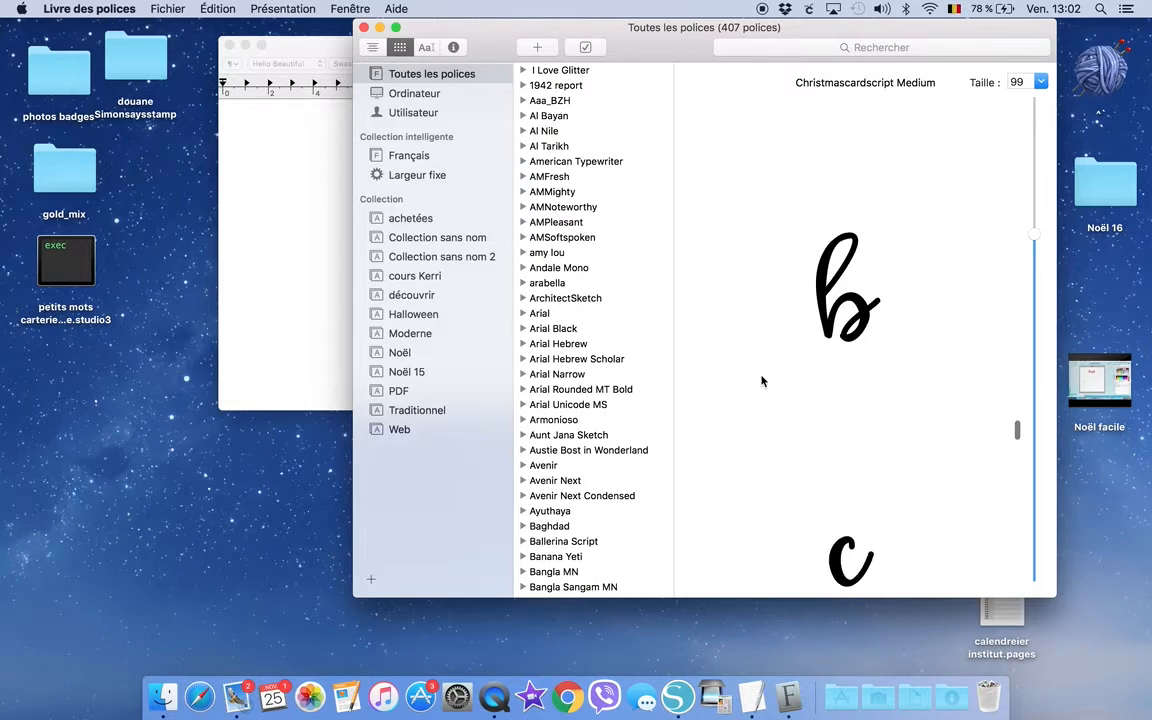
pyautogui.scroll(-15, 762, 381)
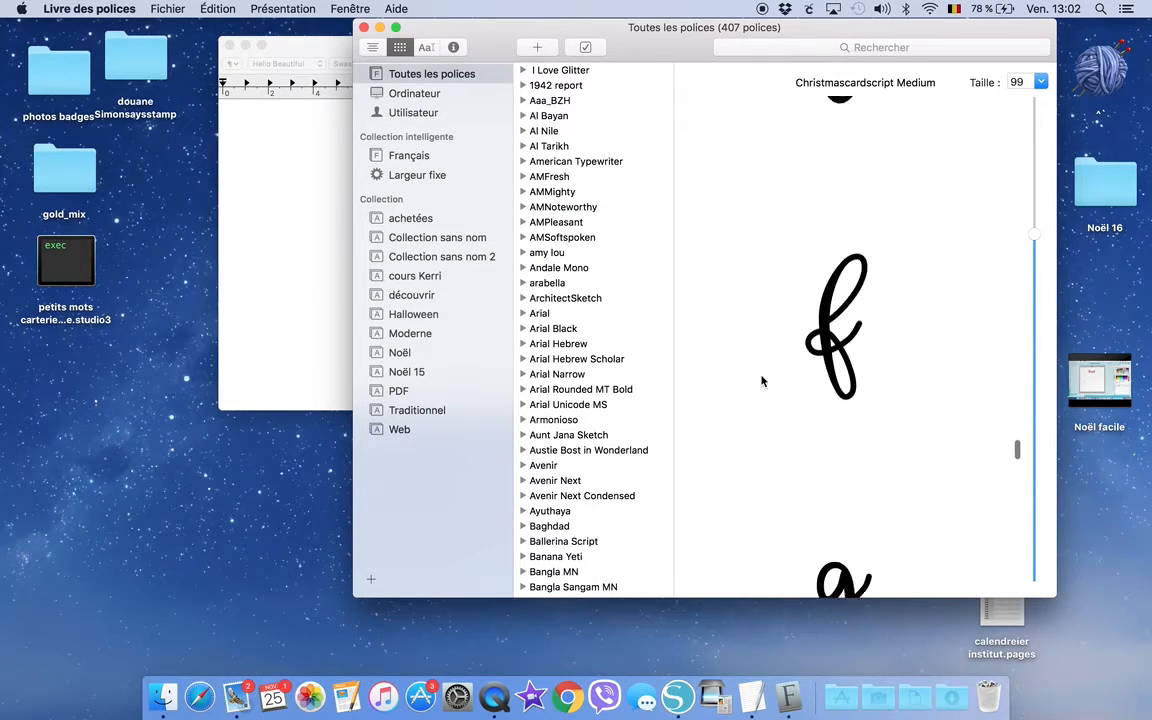
pyautogui.scroll(-15, 762, 381)
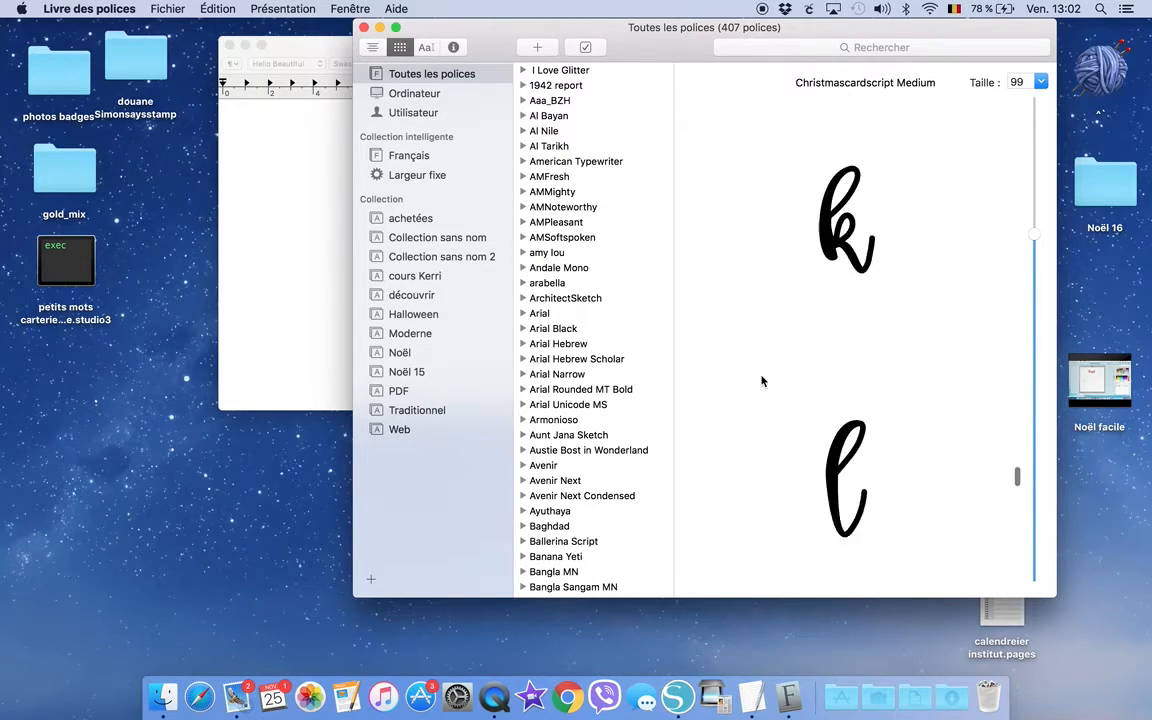
pyautogui.scroll(-15, 762, 381)
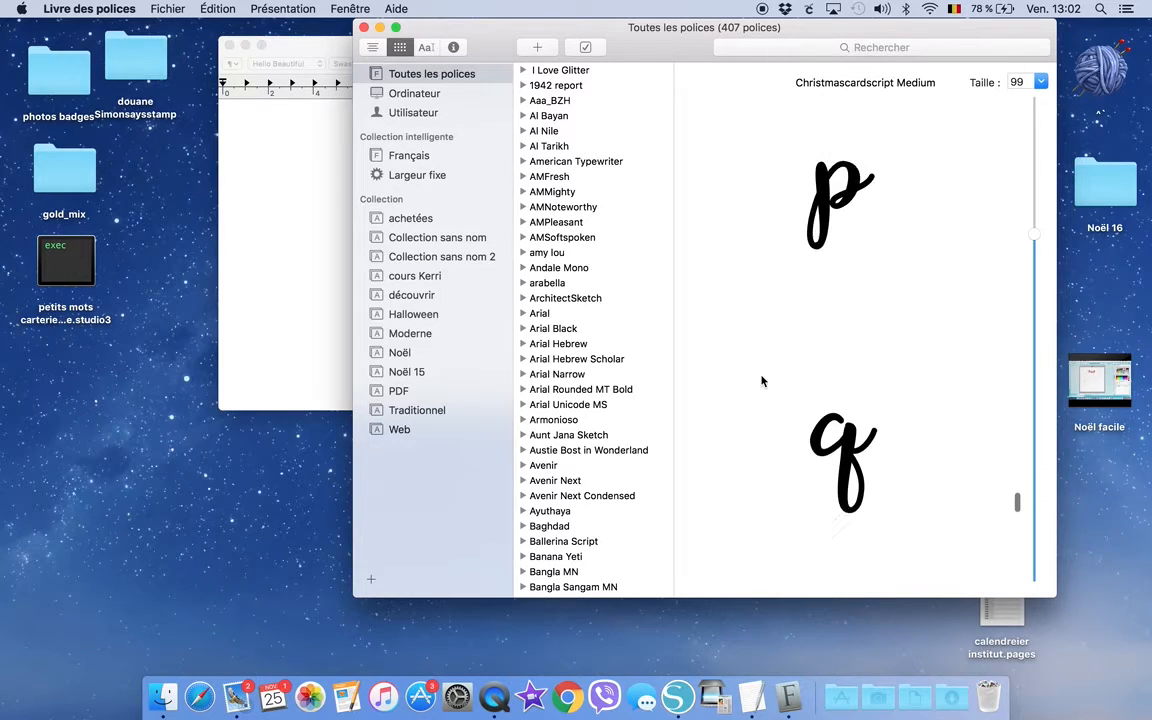
pyautogui.scroll(-15, 762, 381)
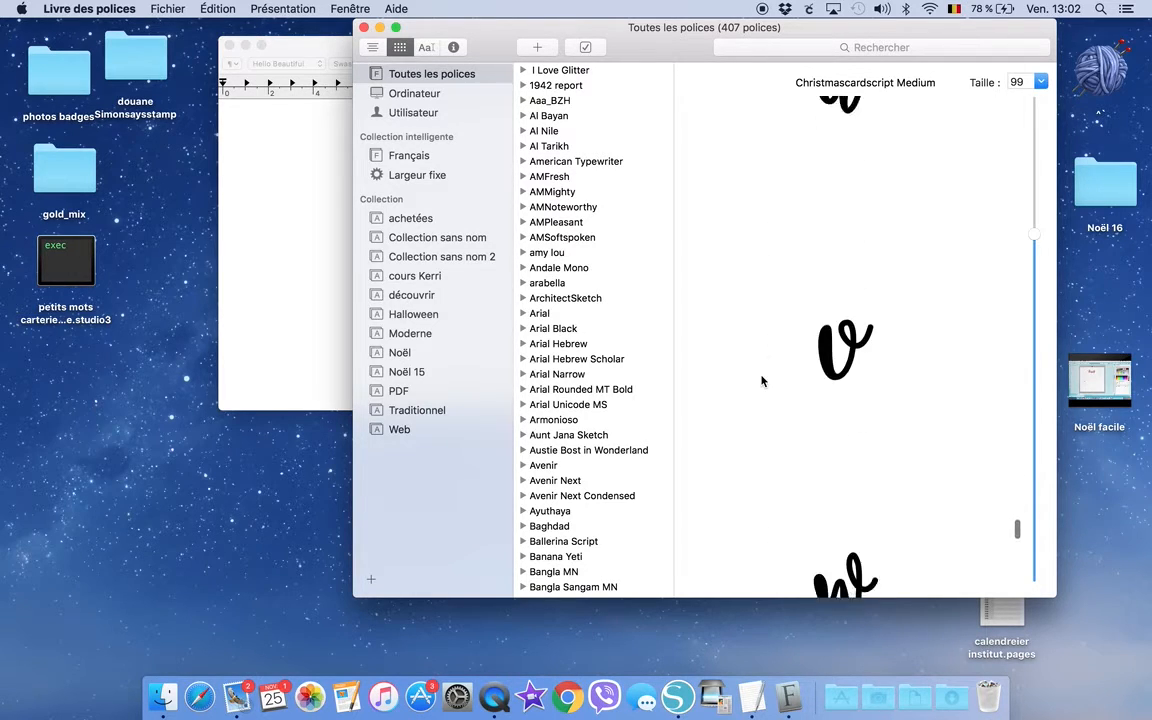
pyautogui.scroll(-15, 762, 381)
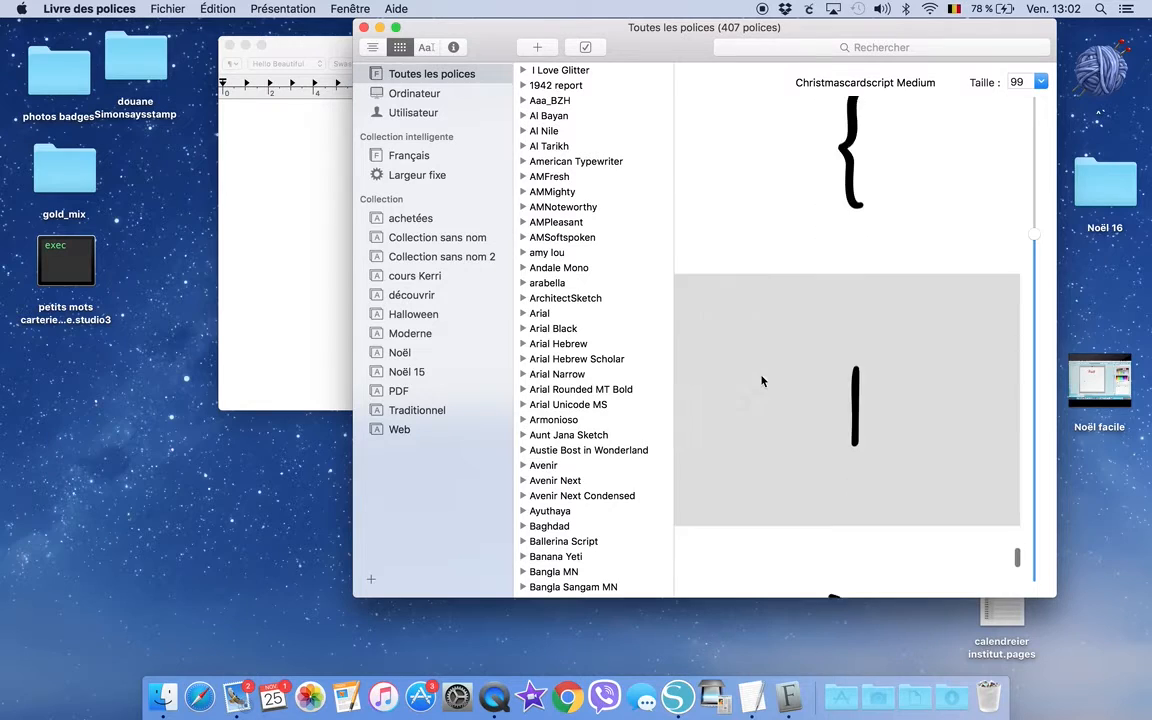
pyautogui.scroll(-10, 762, 377)
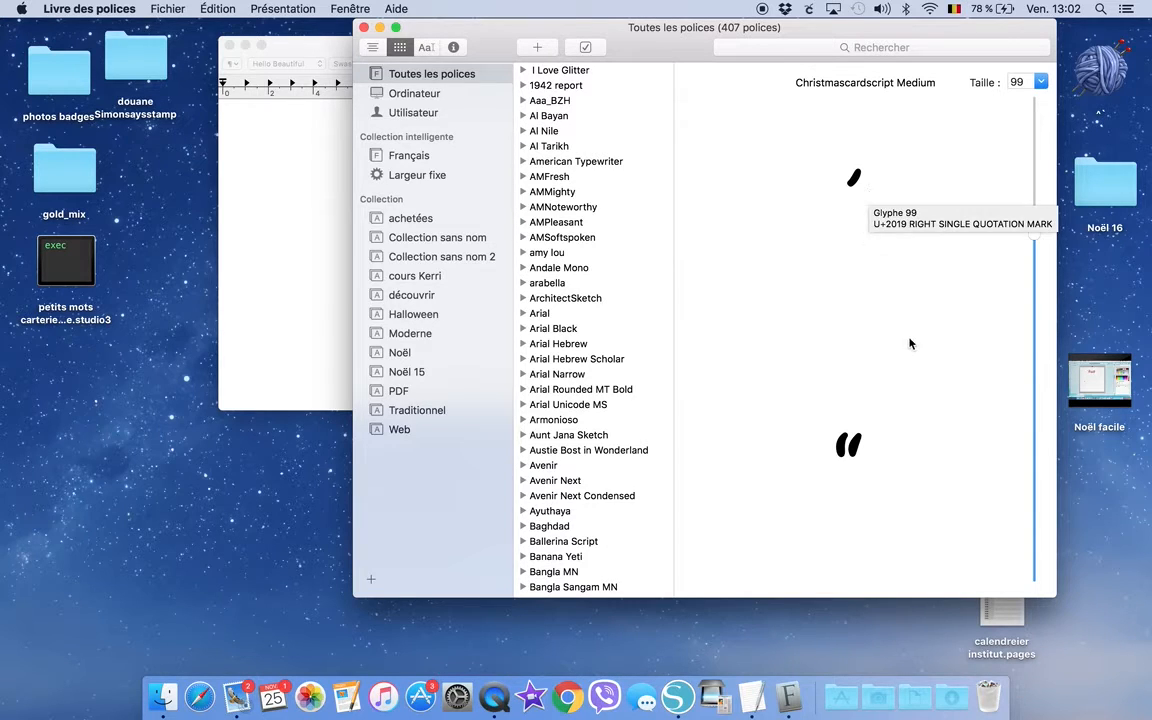
pyautogui.scroll(-5, 910, 342)
pyautogui.scroll(10, 910, 343)
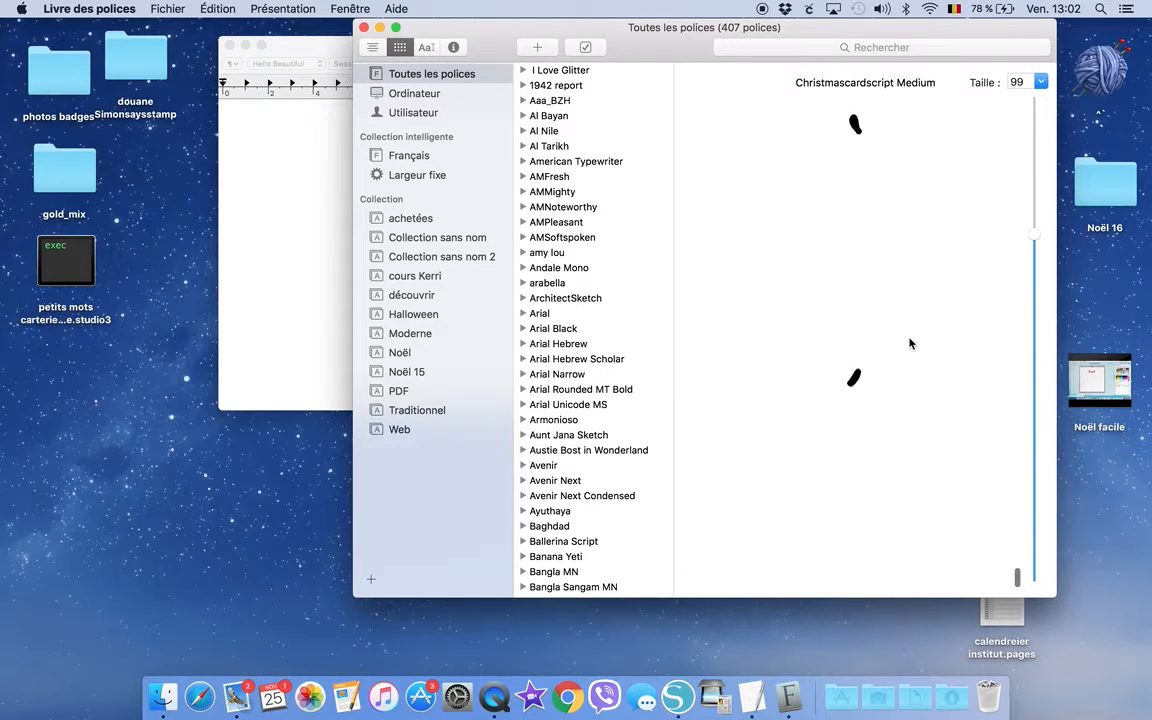
pyautogui.scroll(10, 910, 343)
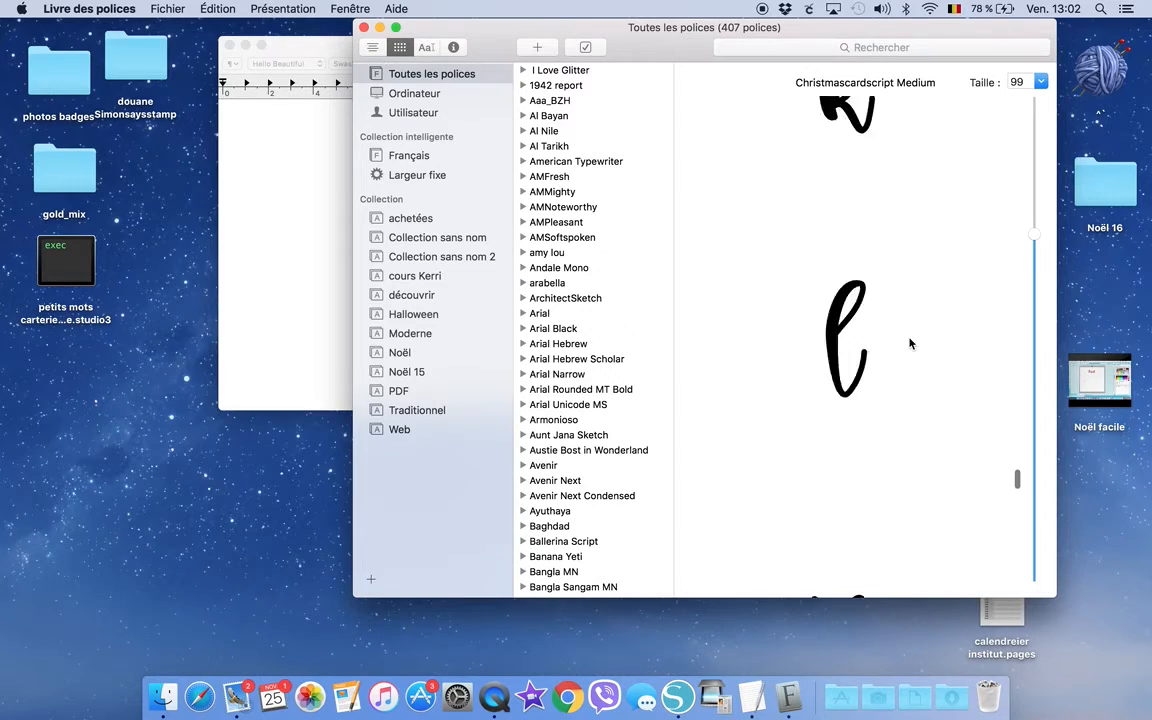
pyautogui.scroll(10, 910, 343)
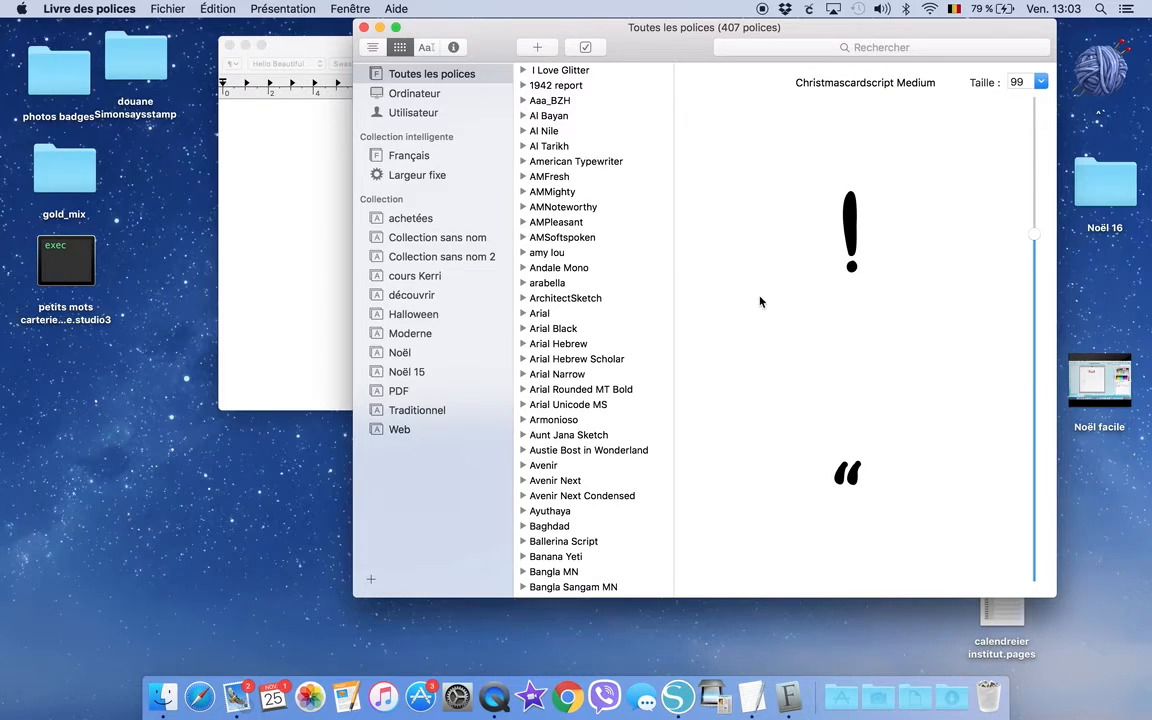
# Display the I Love Glitter font and examine its glyphs for accented letters such as ë.
pyautogui.click(545, 70)
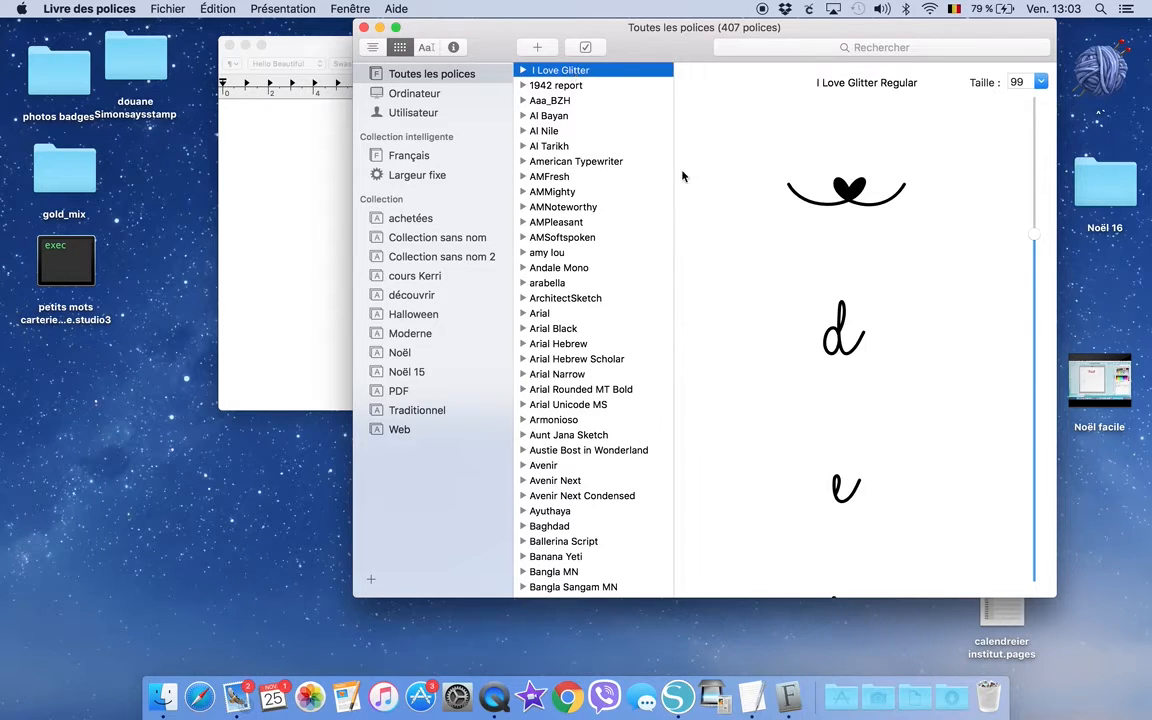
pyautogui.scroll(-10, 751, 397)
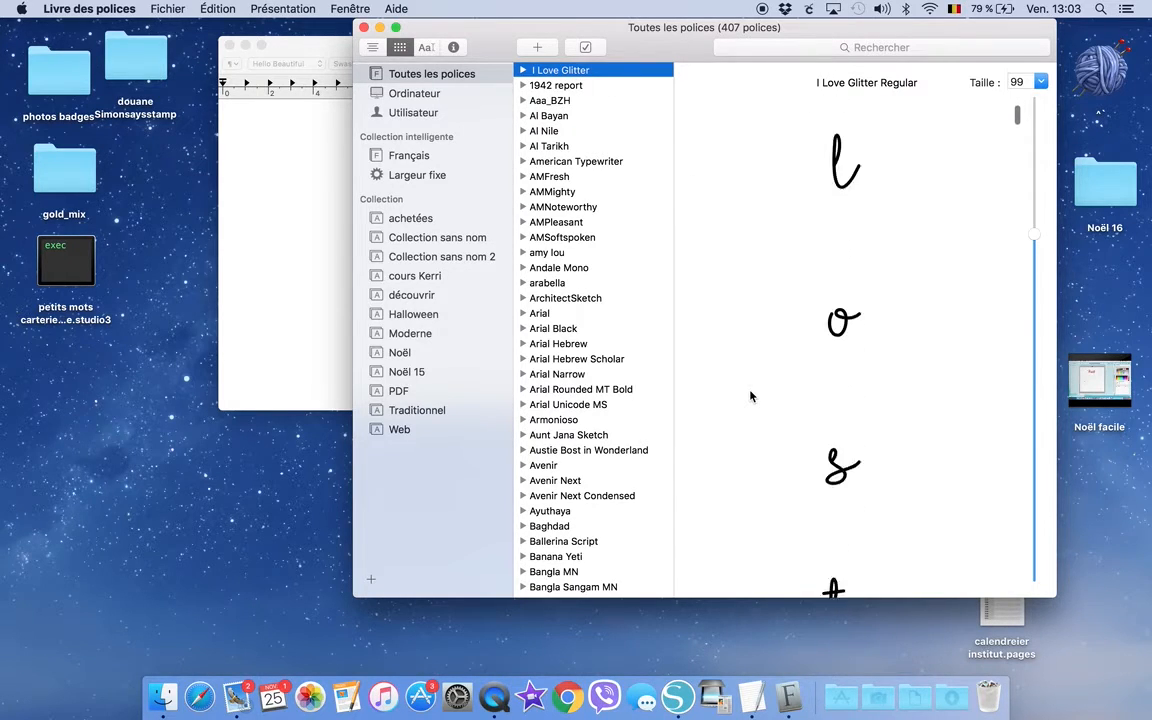
pyautogui.scroll(-10, 751, 397)
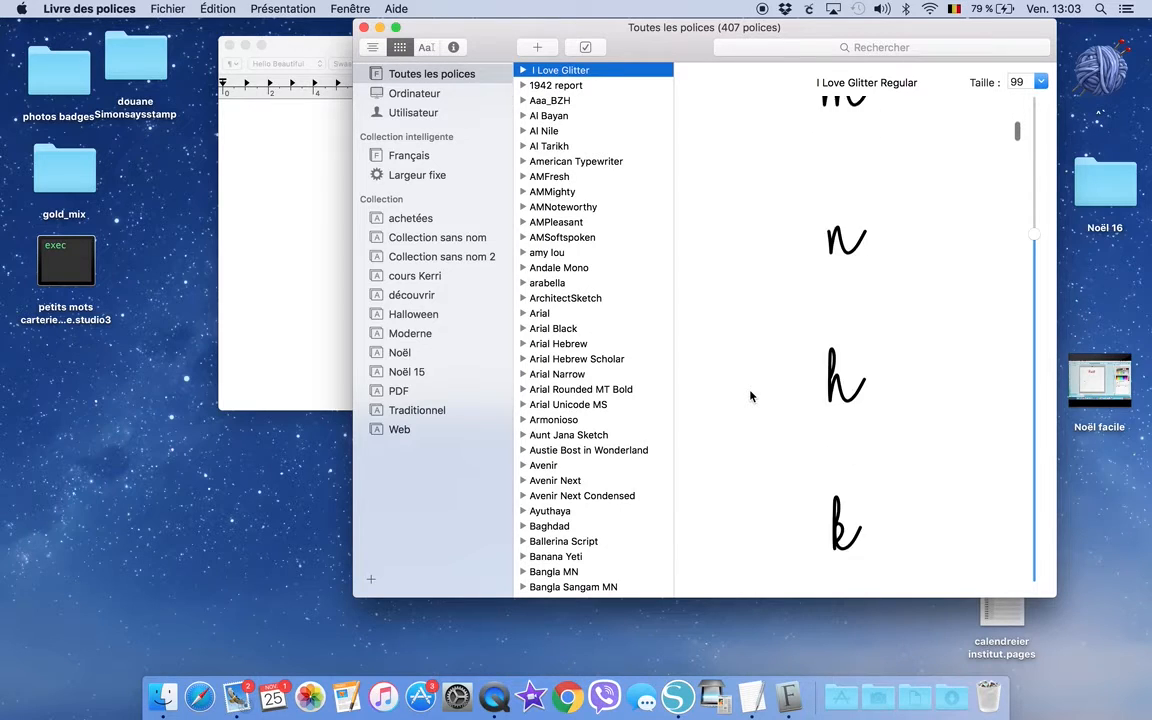
pyautogui.scroll(-10, 751, 397)
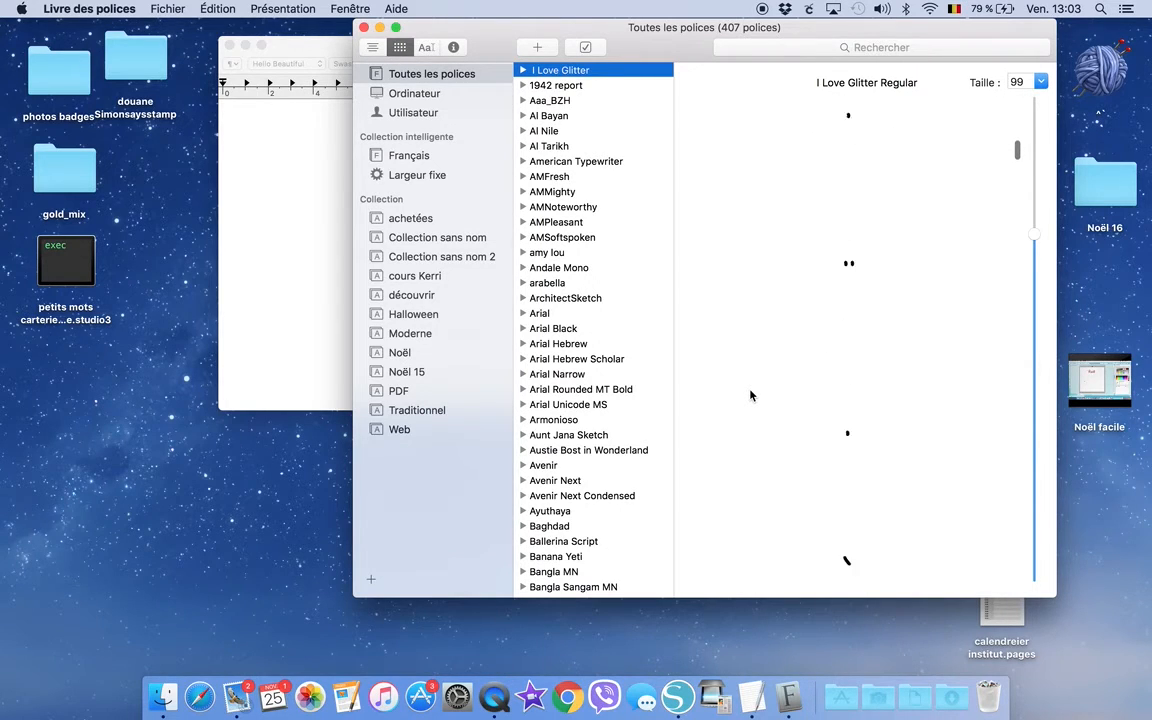
pyautogui.scroll(-8, 751, 396)
pyautogui.scroll(-10, 751, 396)
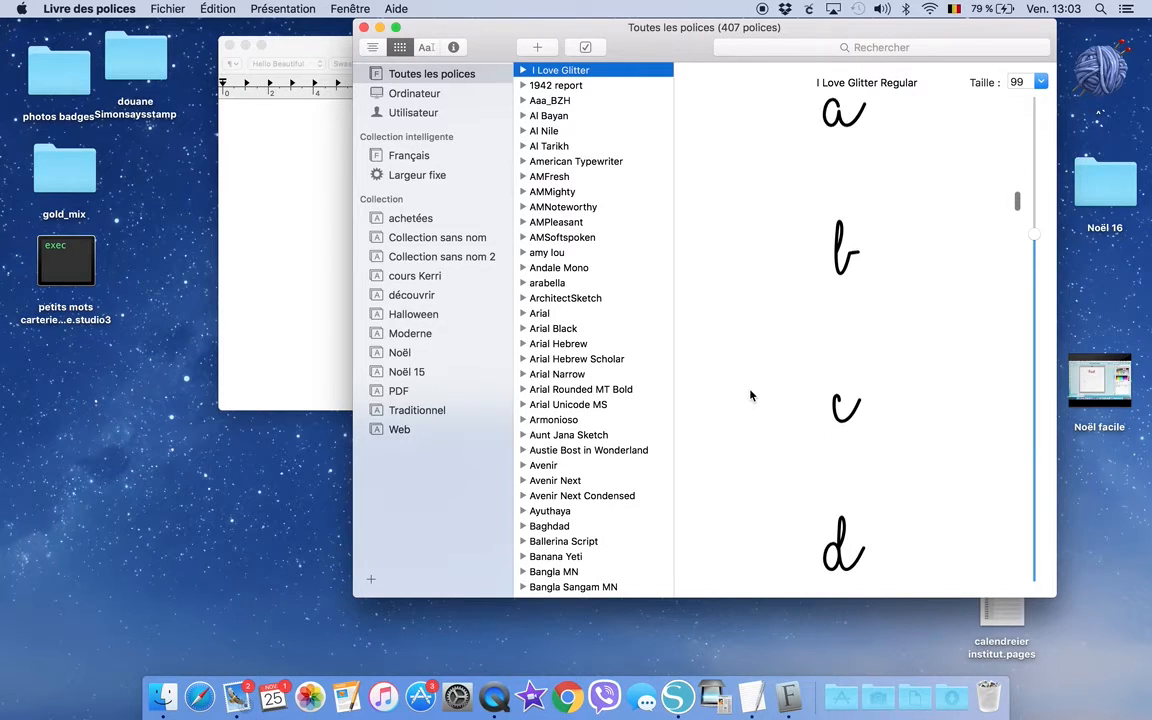
pyautogui.scroll(-10, 751, 396)
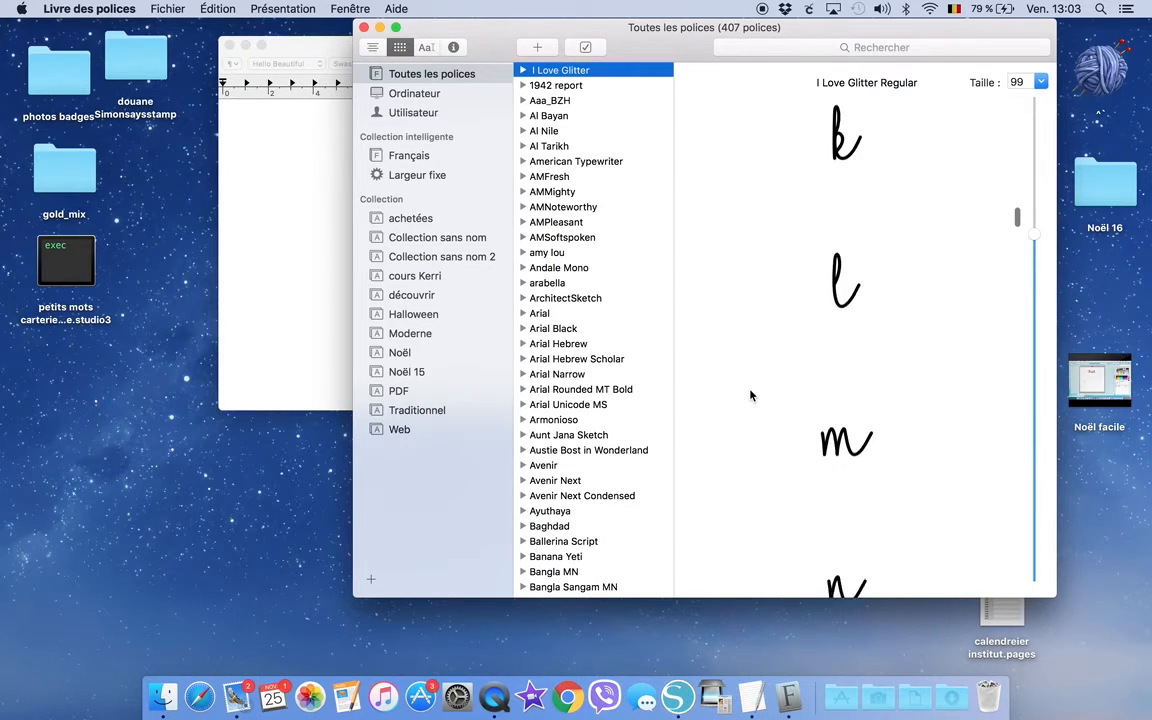
pyautogui.scroll(-10, 751, 396)
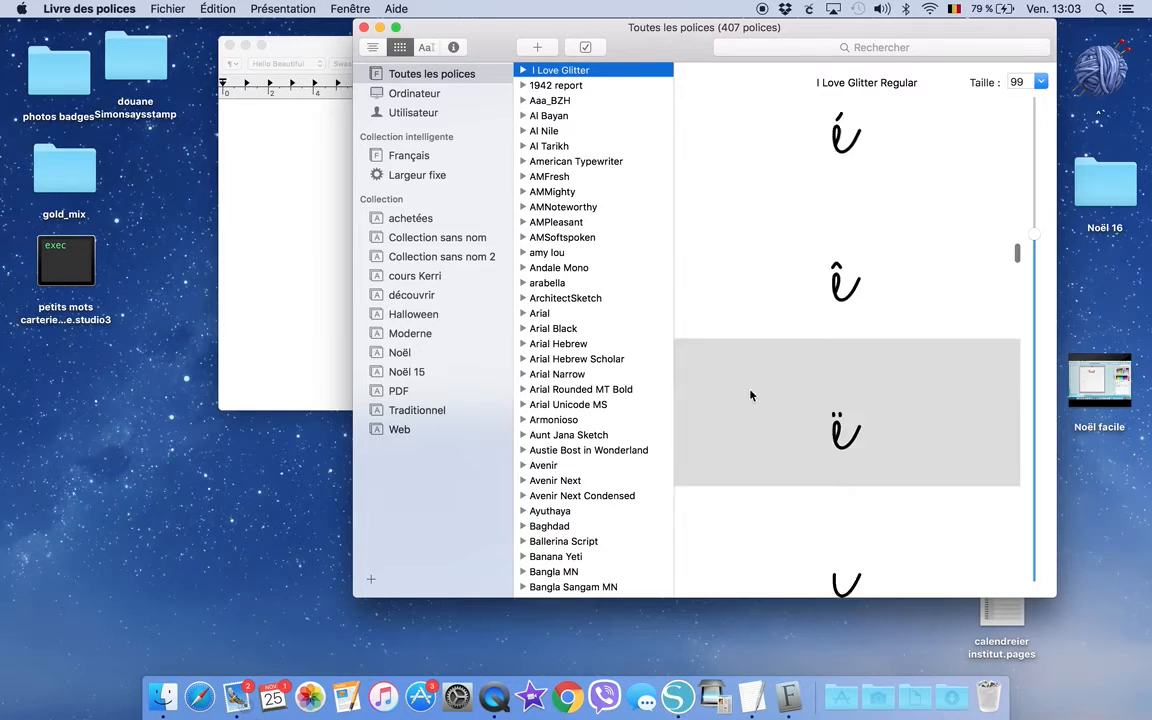
# Examine the ë glyph of I Love Glitter, close Font Book and switch back to Silhouette Studio.
pyautogui.scroll(-5, 751, 396)
pyautogui.scroll(5, 751, 396)
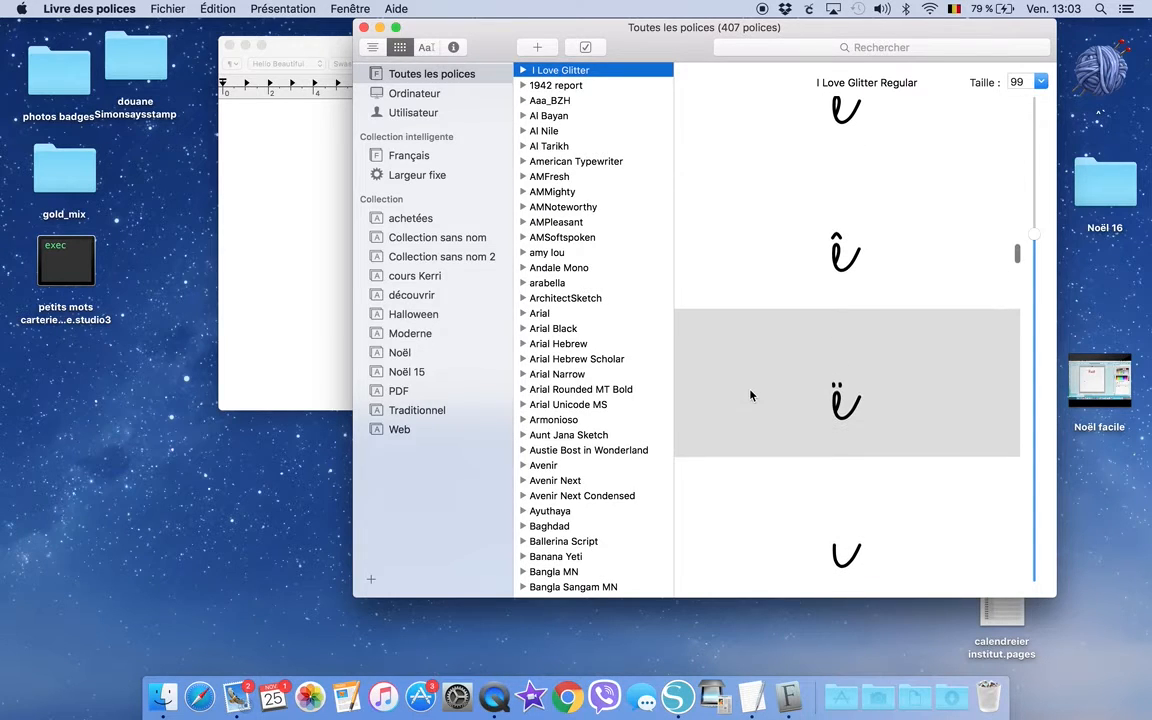
pyautogui.moveTo(847, 420)
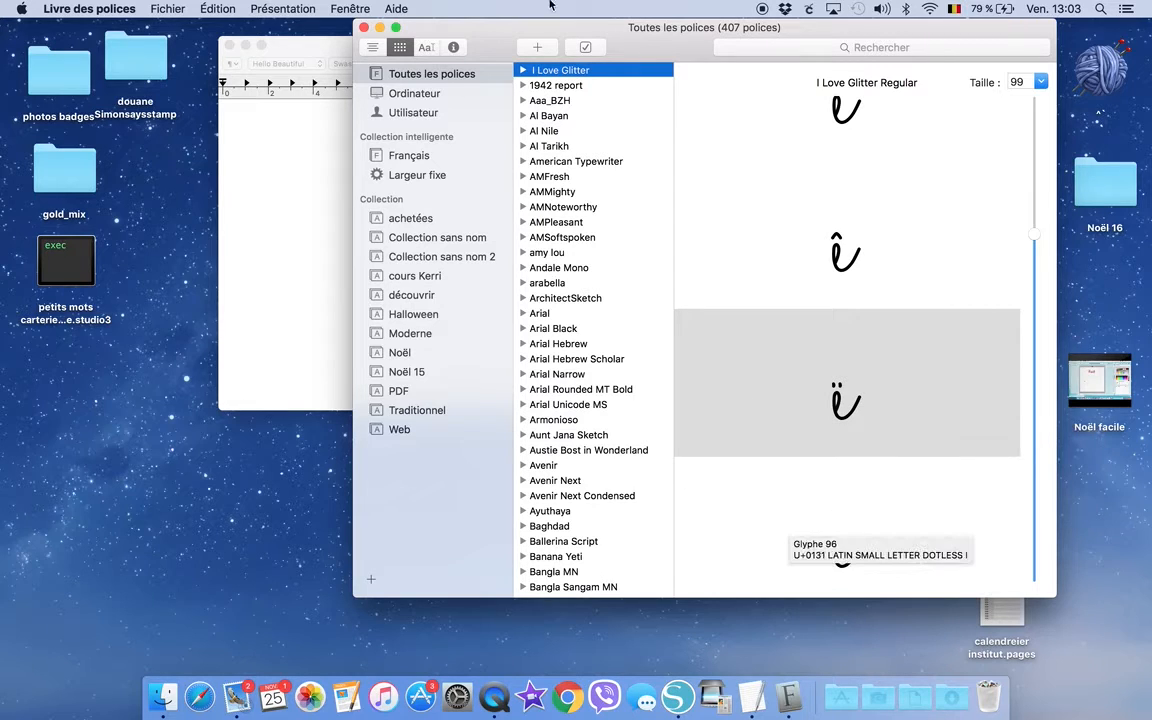
pyautogui.click(364, 28)
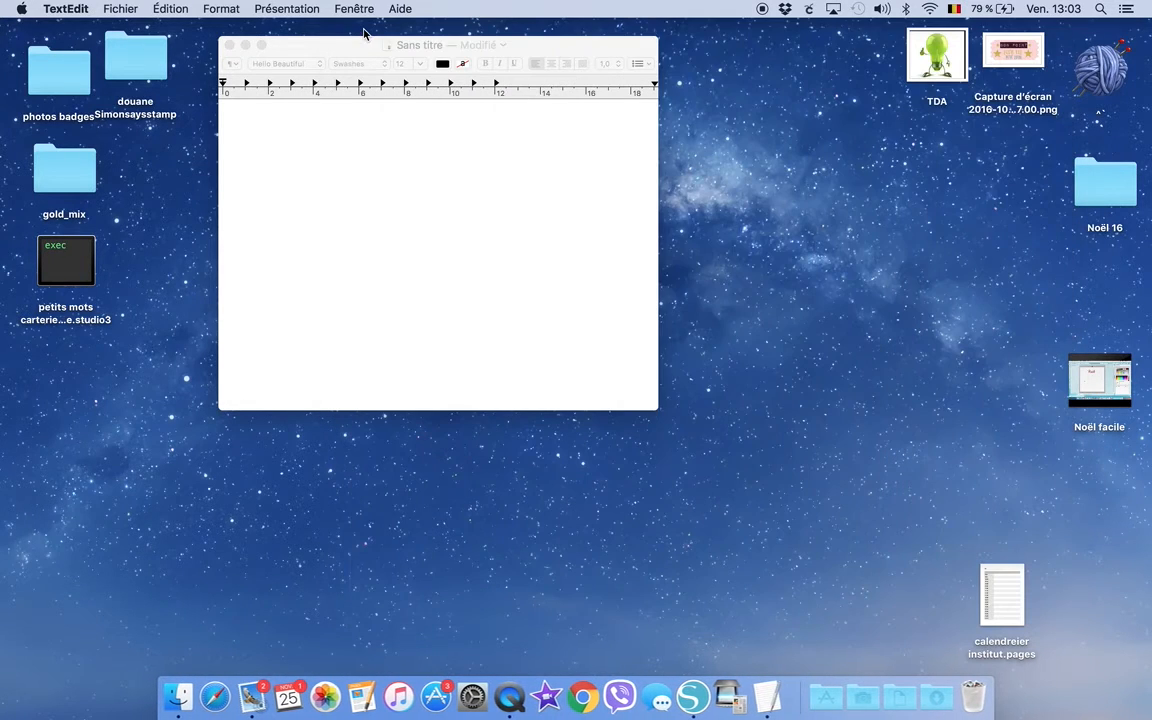
pyautogui.click(696, 697)
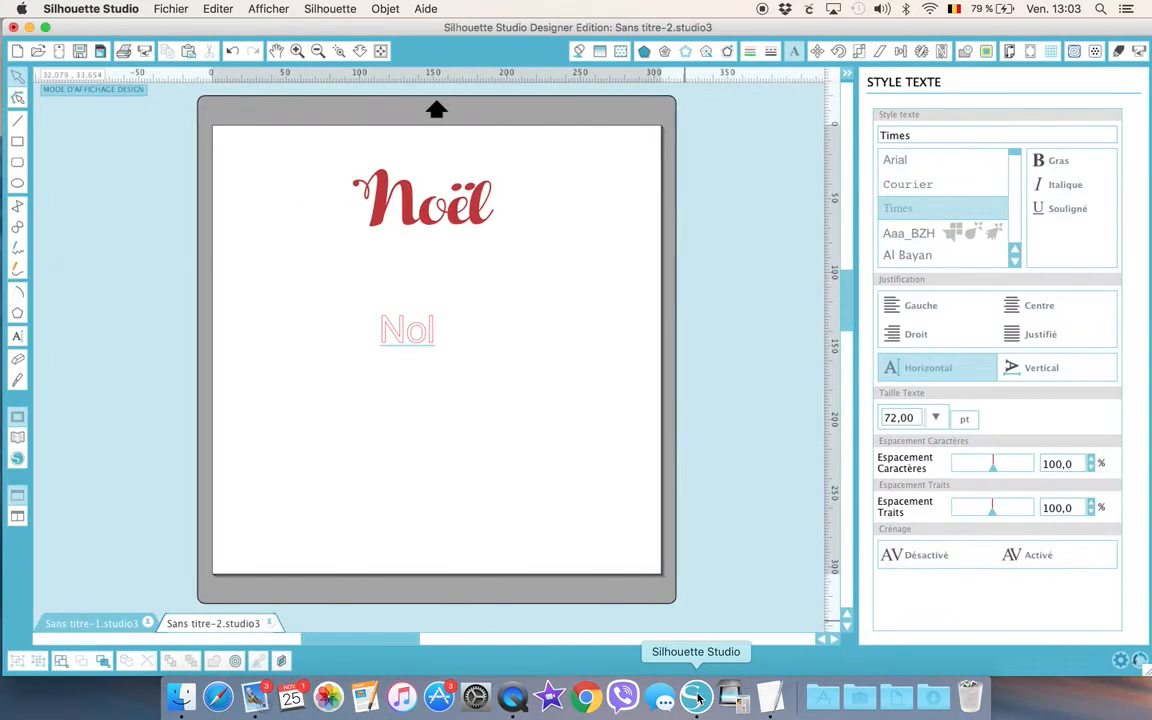
# Change the font of the "Nol" text below the red lettering to I Love Glitter.
pyautogui.click(422, 341)
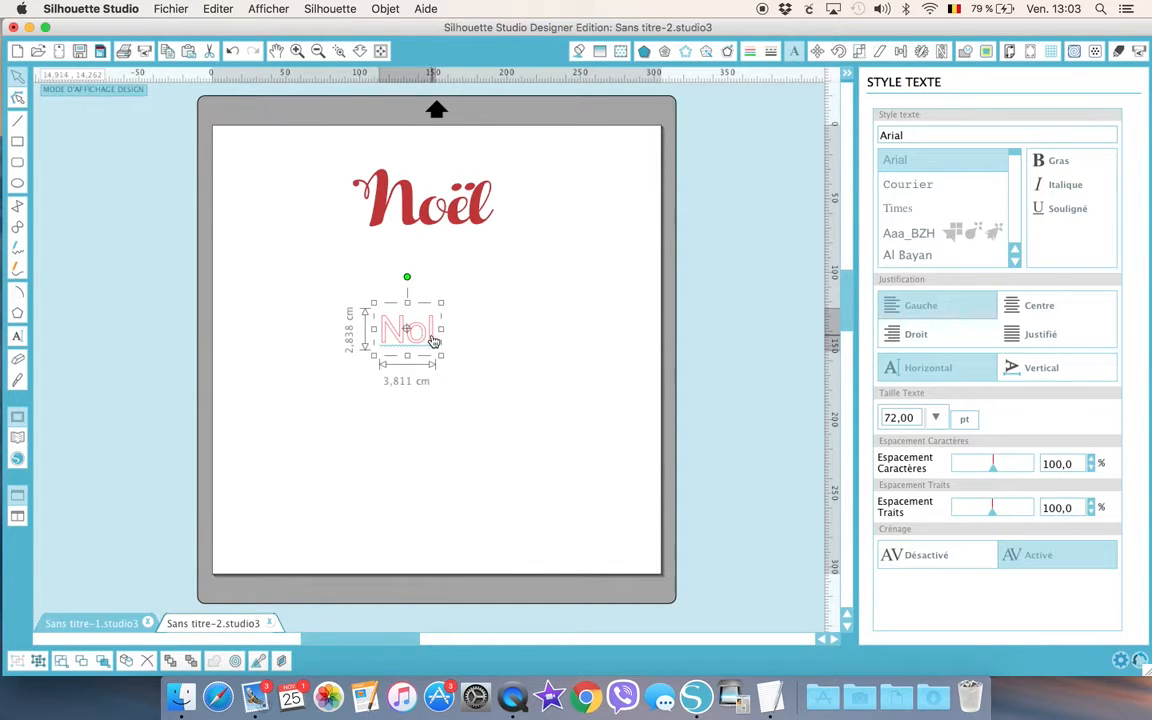
pyautogui.doubleClick(430, 340)
pyautogui.moveTo(432, 340); pyautogui.dragTo(373, 330)
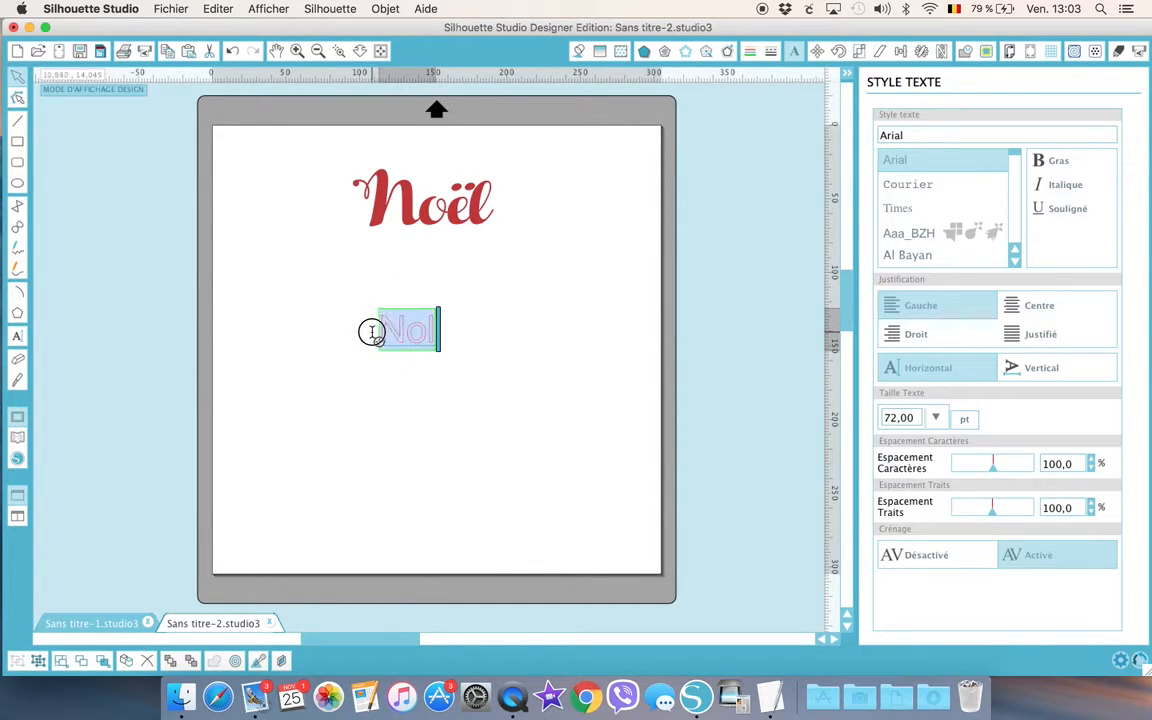
pyautogui.scroll(-20, 940, 222)
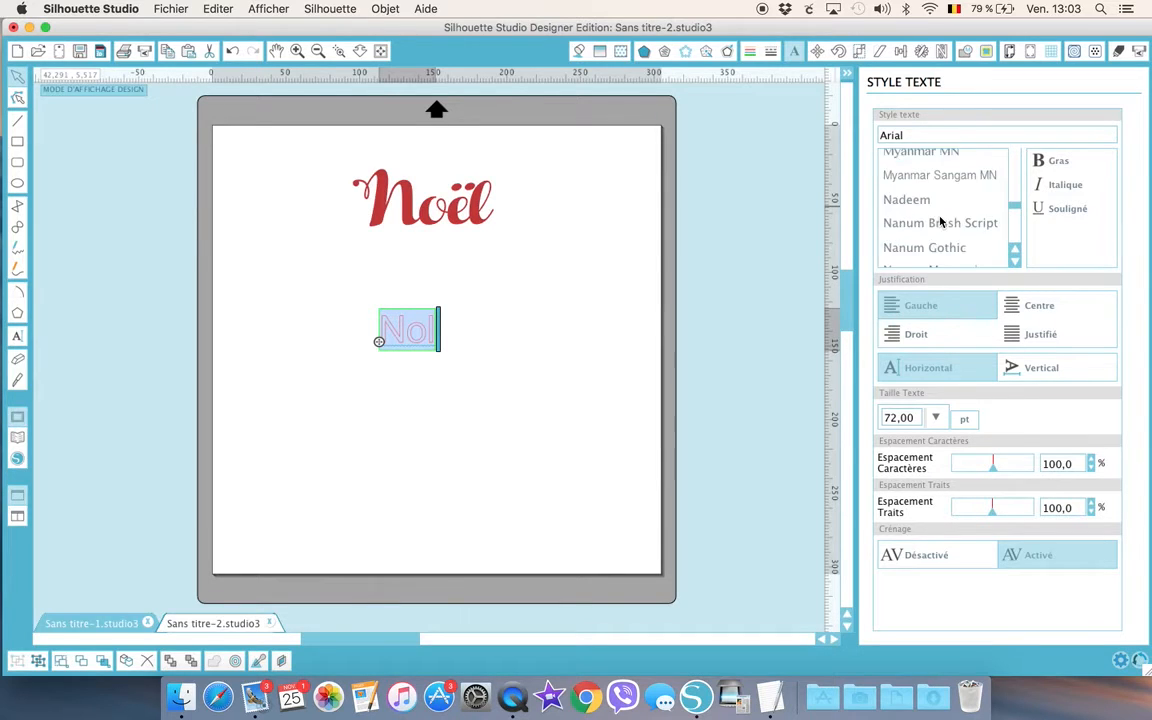
pyautogui.click(918, 232)
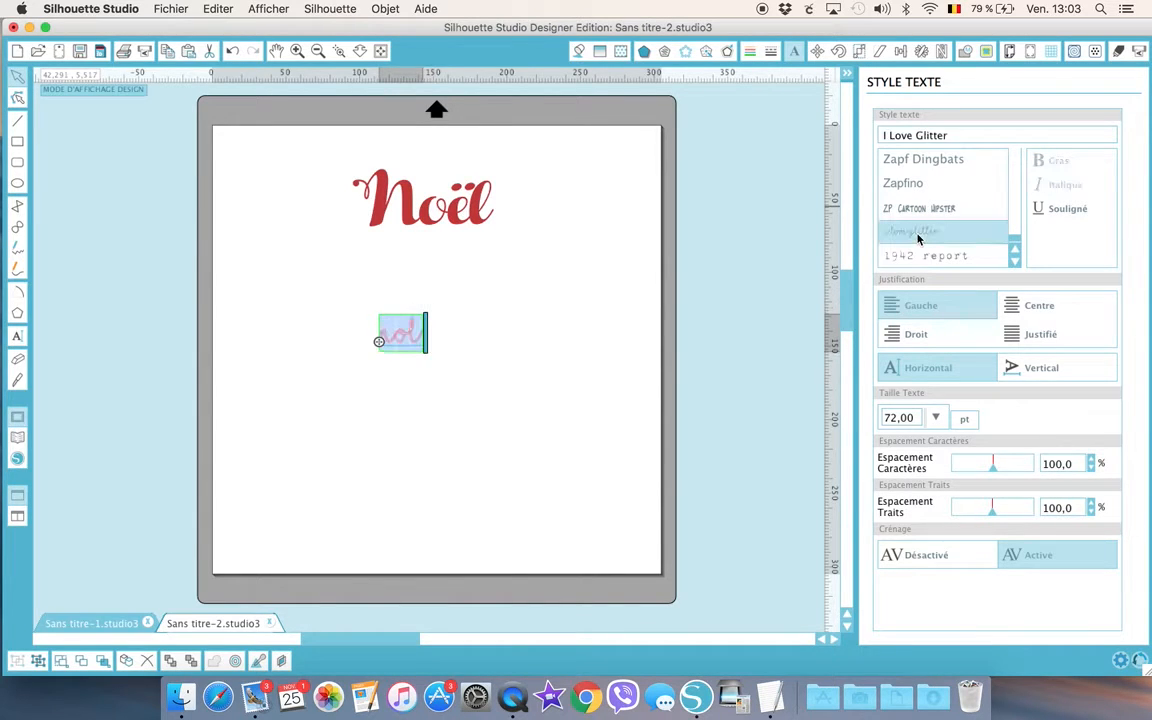
# Replace the misspelled "Nol" in the I Love Glitter text with the spelling suggestion "Noël" and deselect it.
pyautogui.rightClick(401, 344)
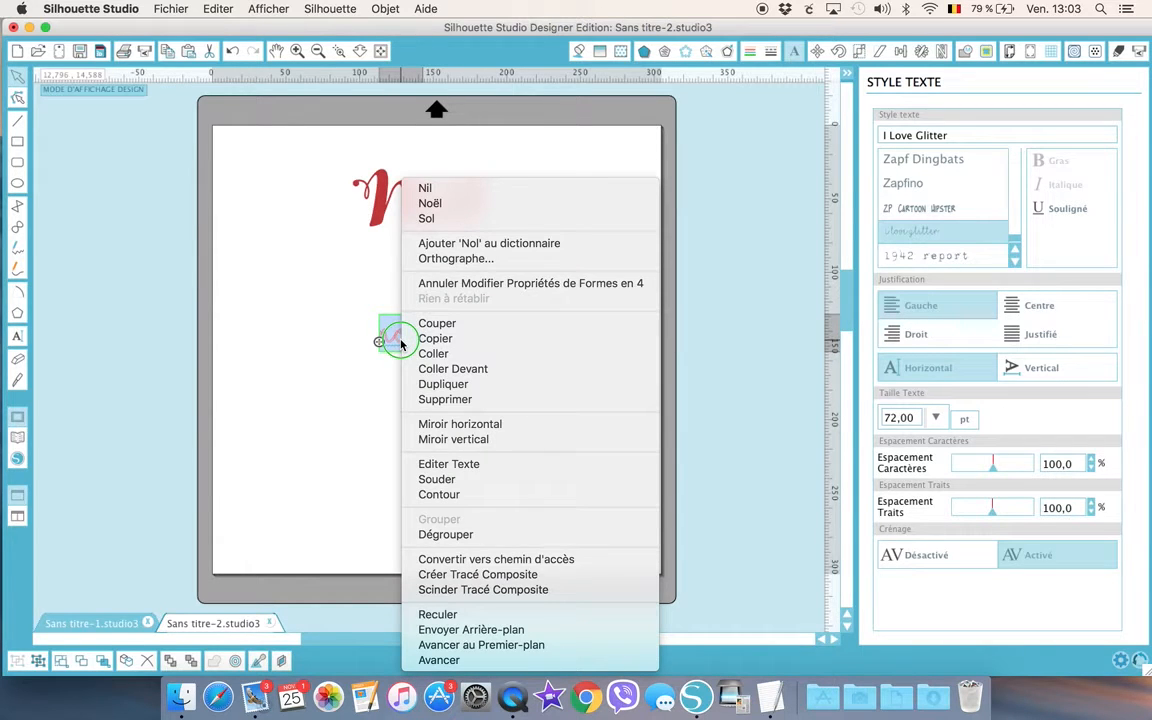
pyautogui.click(435, 206)
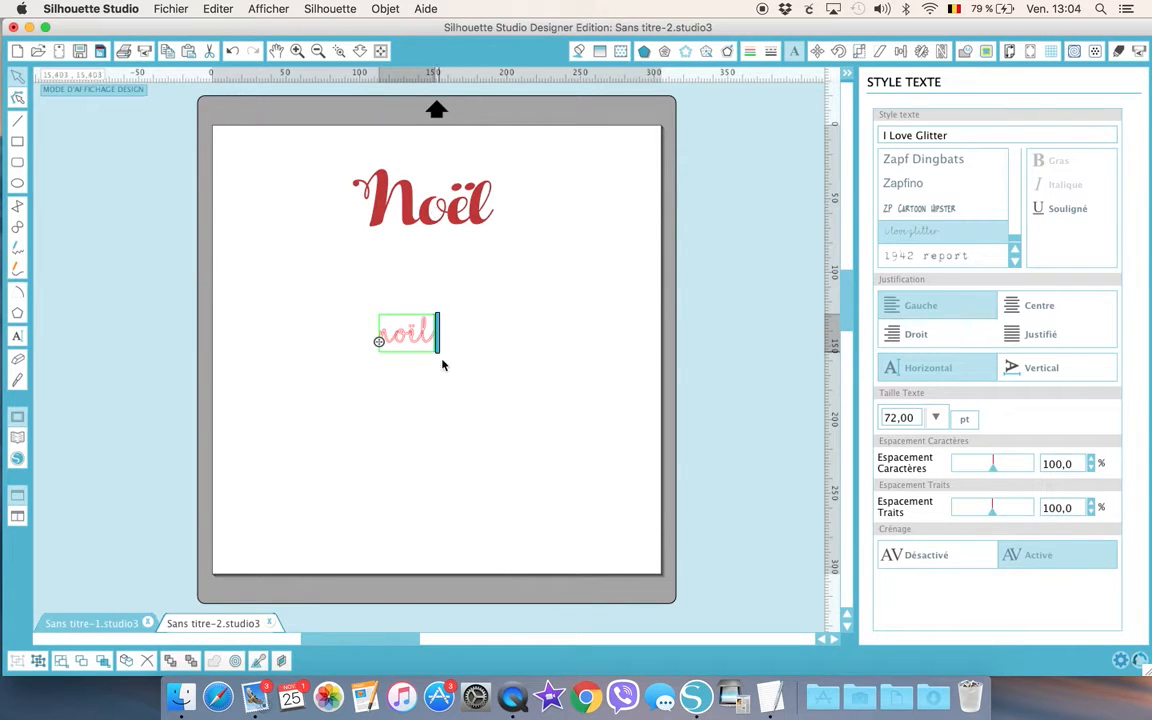
pyautogui.click(450, 386)
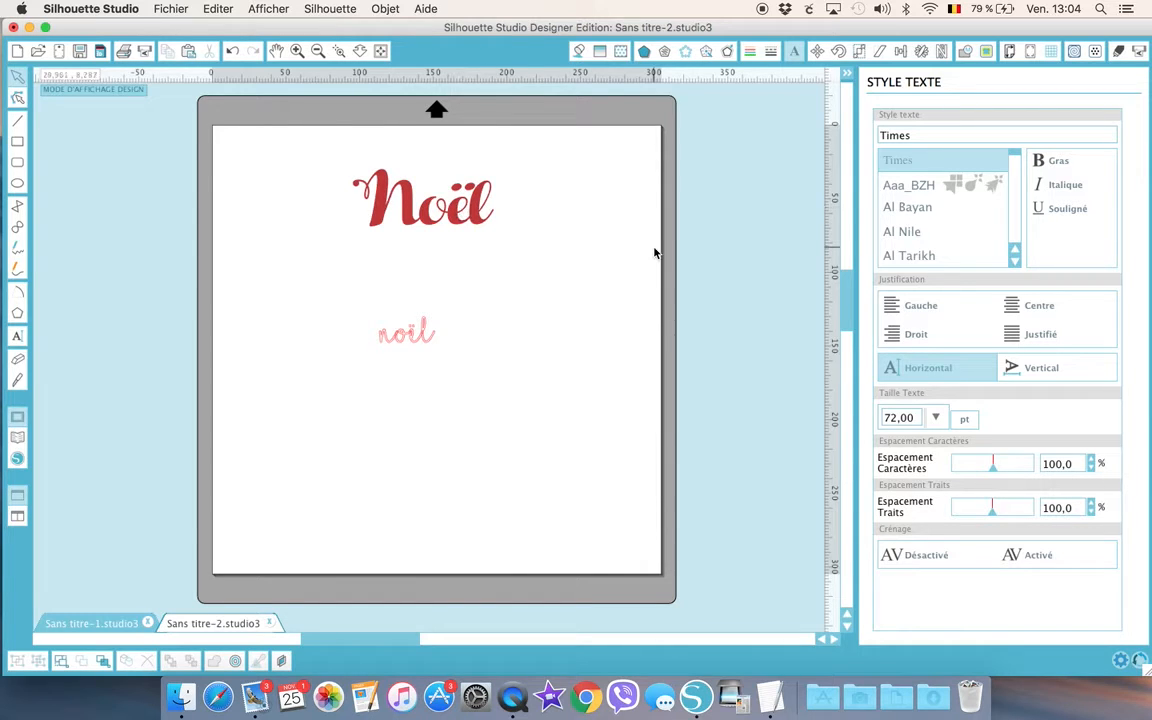
pyautogui.scroll(-5, 915, 224)
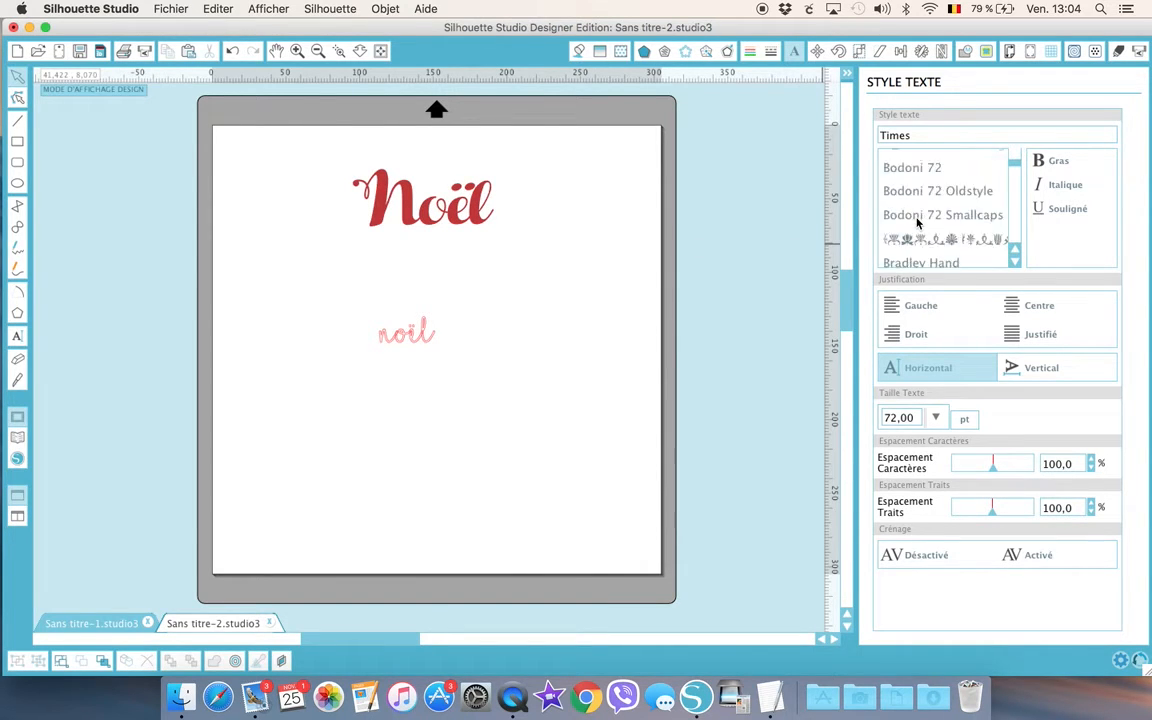
pyautogui.scroll(-10, 917, 224)
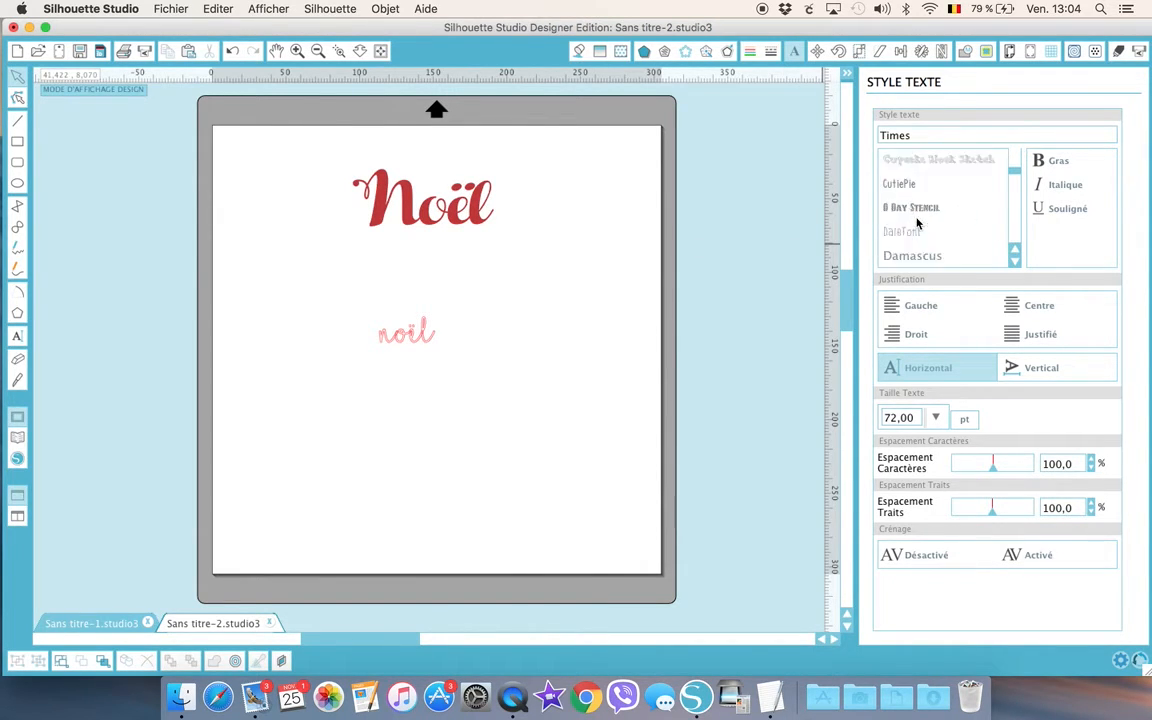
pyautogui.scroll(-10, 917, 224)
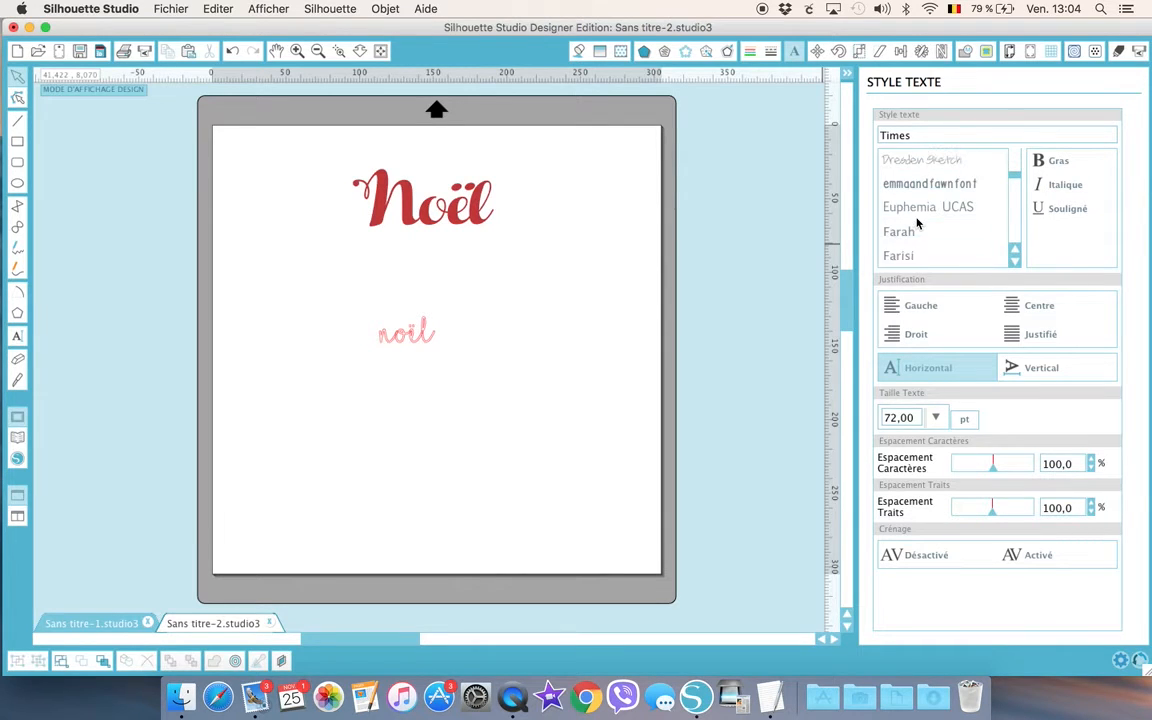
pyautogui.scroll(-10, 917, 224)
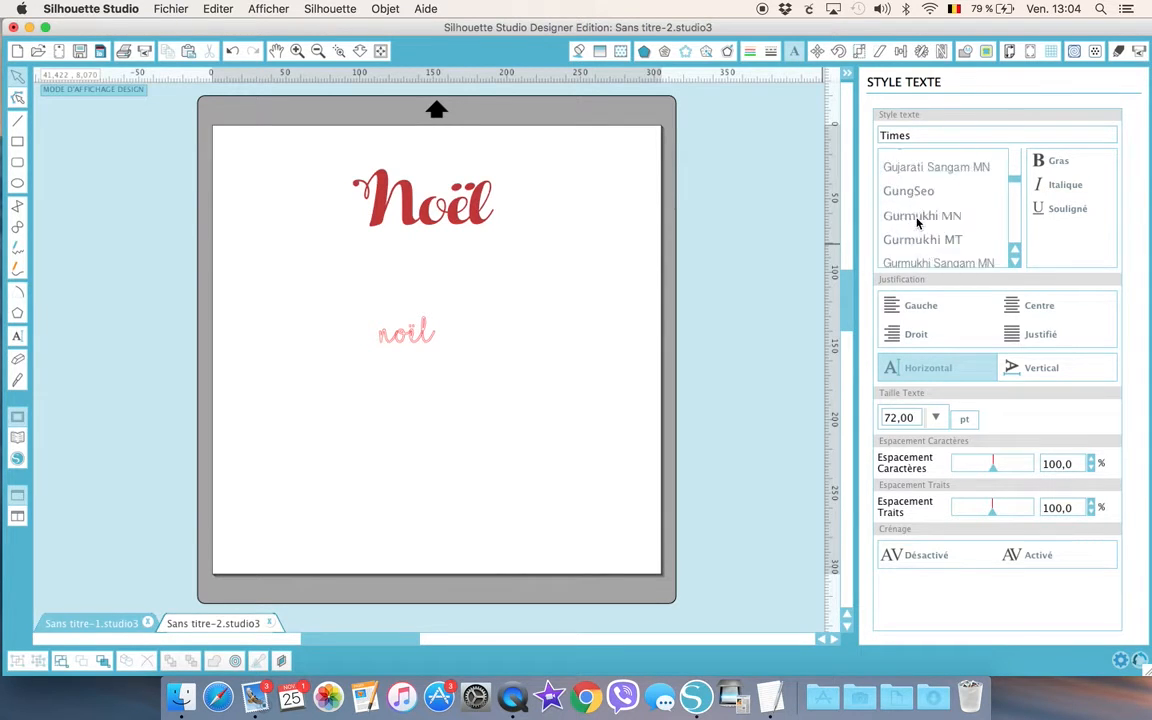
pyautogui.scroll(-8, 917, 224)
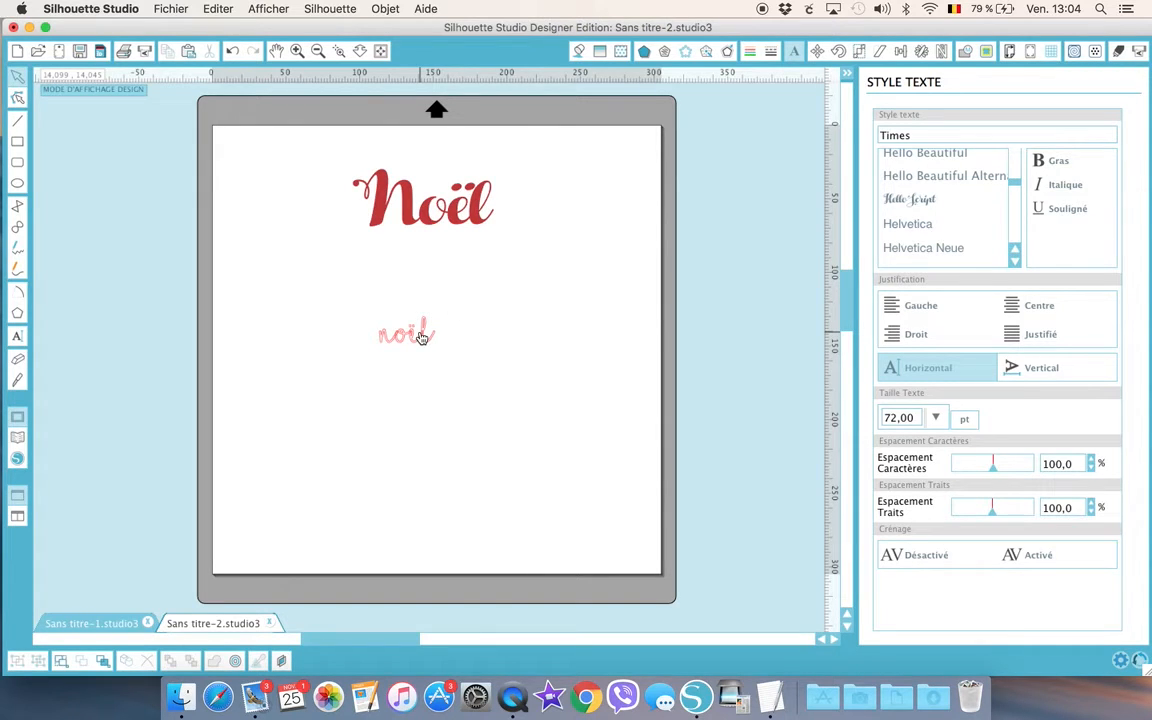
# Add a second text object reading "Nol" in Times below the I Love Glitter text and finish editing it.
pyautogui.click(16, 338)
pyautogui.click(372, 456)
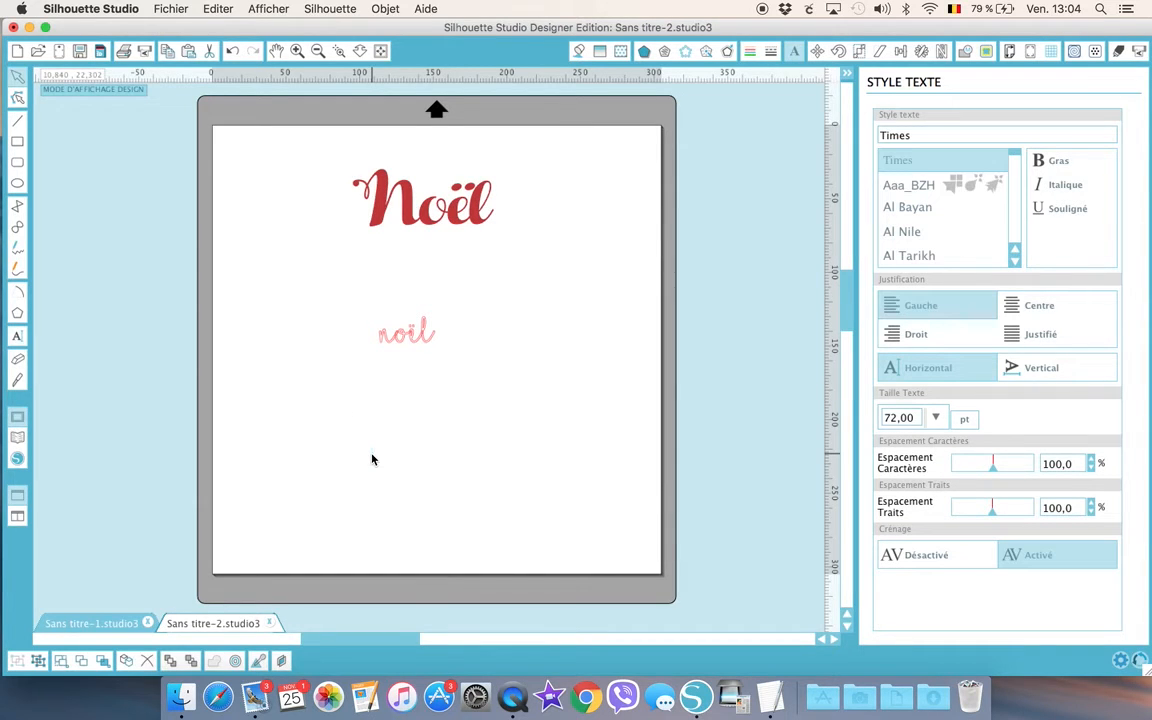
pyautogui.write('Noï')
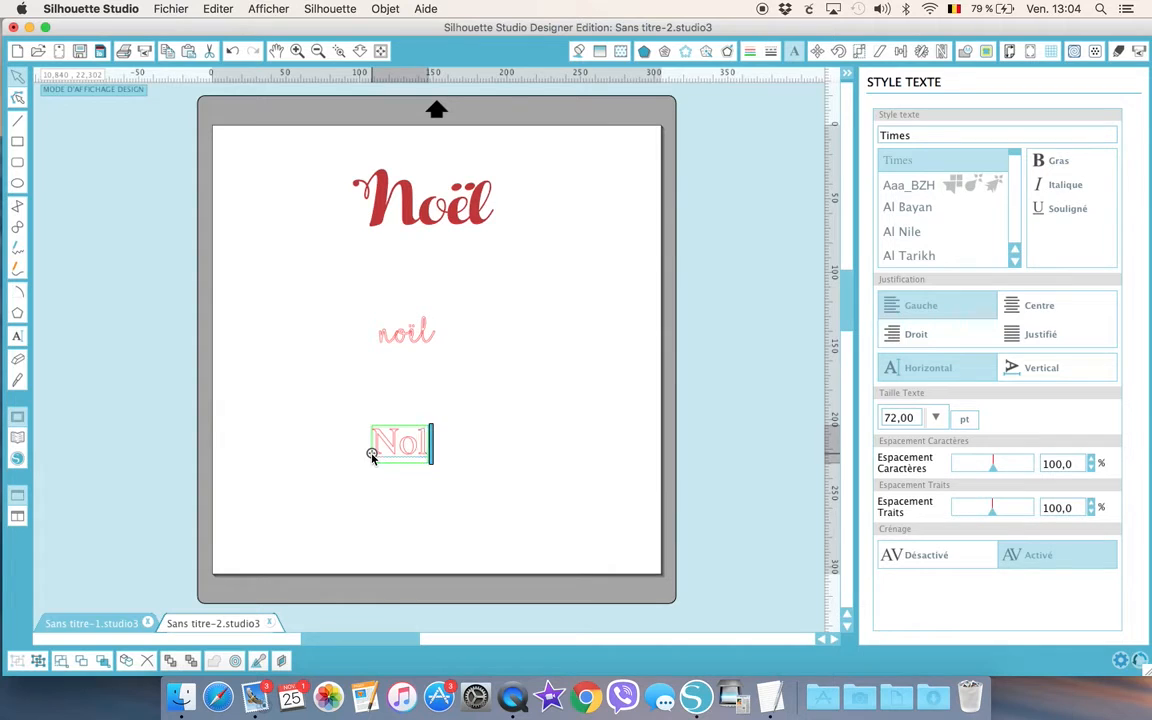
pyautogui.write('l')
pyautogui.scroll(-10, 937, 231)
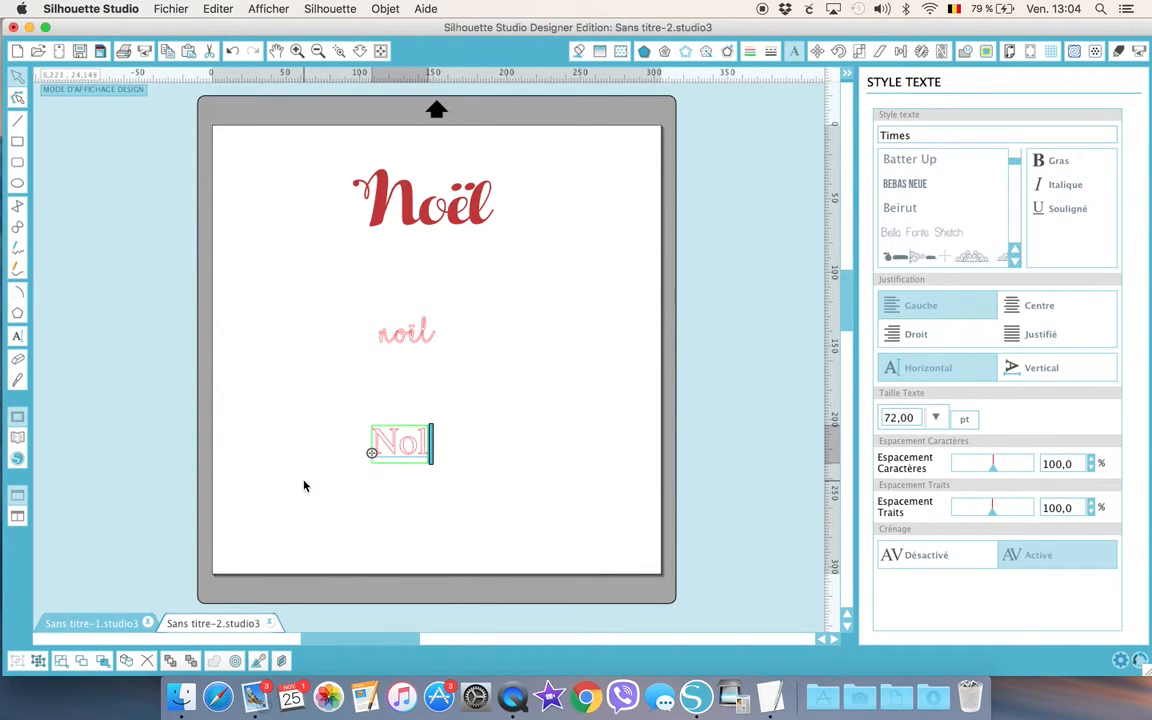
pyautogui.click(393, 510)
# Change the font of the new "Nol" text to Christmascardscript.
pyautogui.click(405, 443)
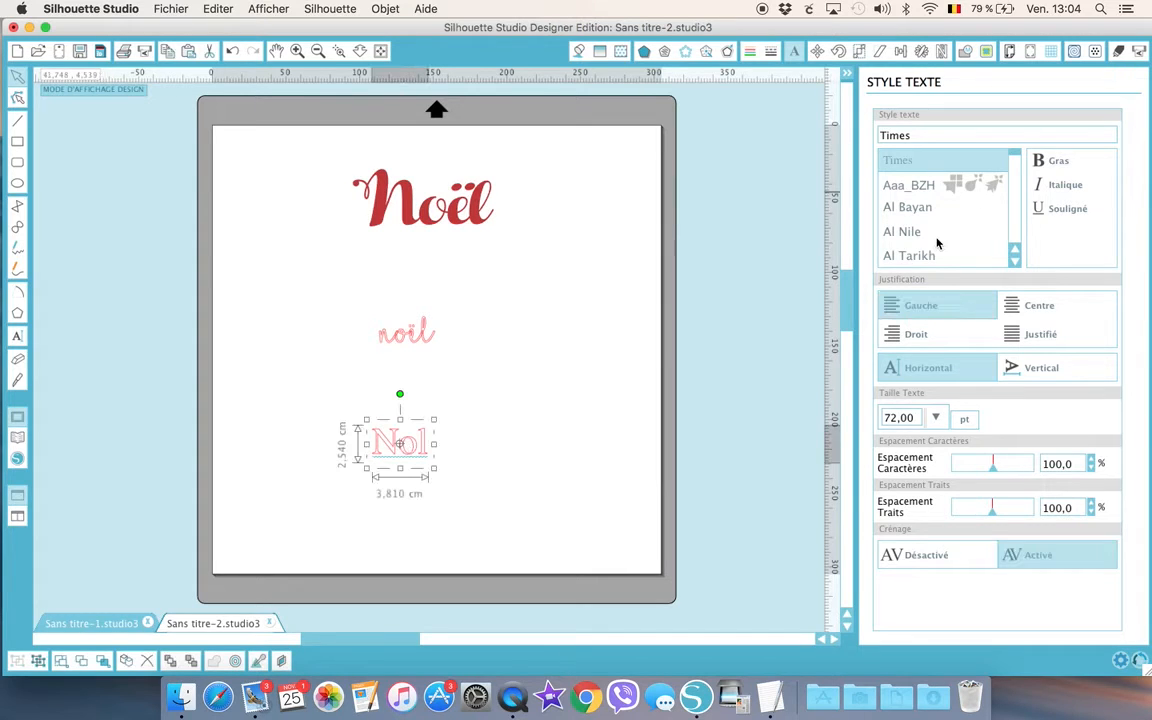
pyautogui.scroll(-8, 937, 245)
pyautogui.scroll(-10, 937, 243)
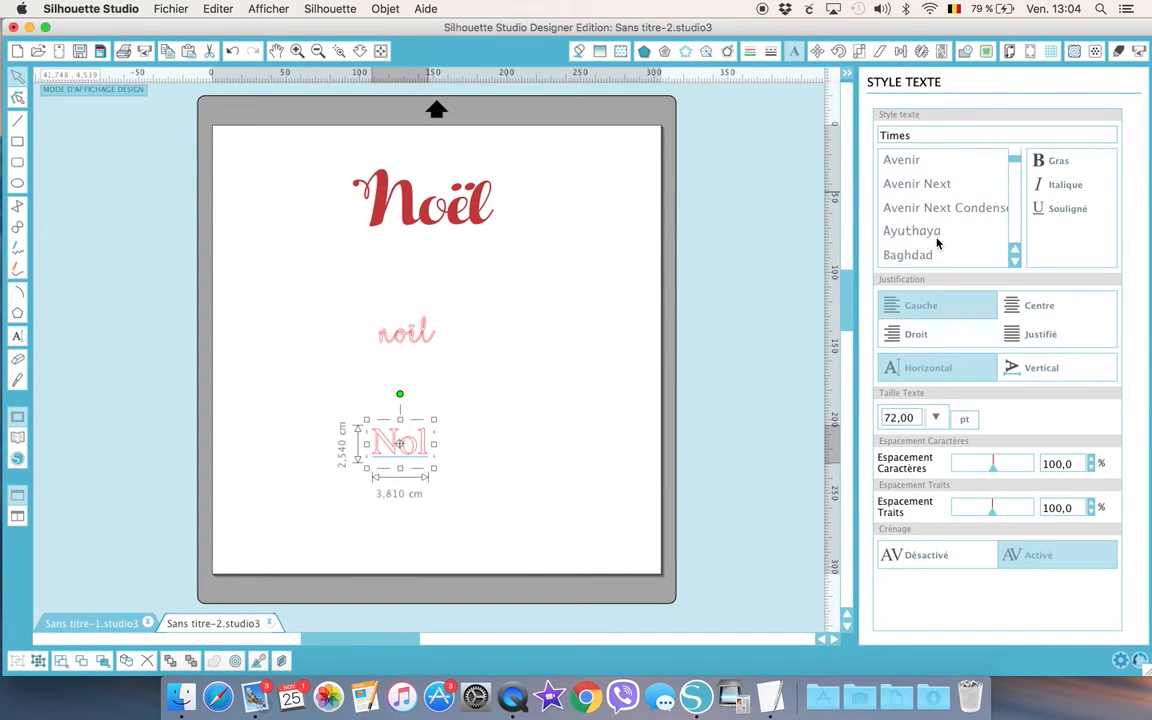
pyautogui.scroll(-2, 937, 243)
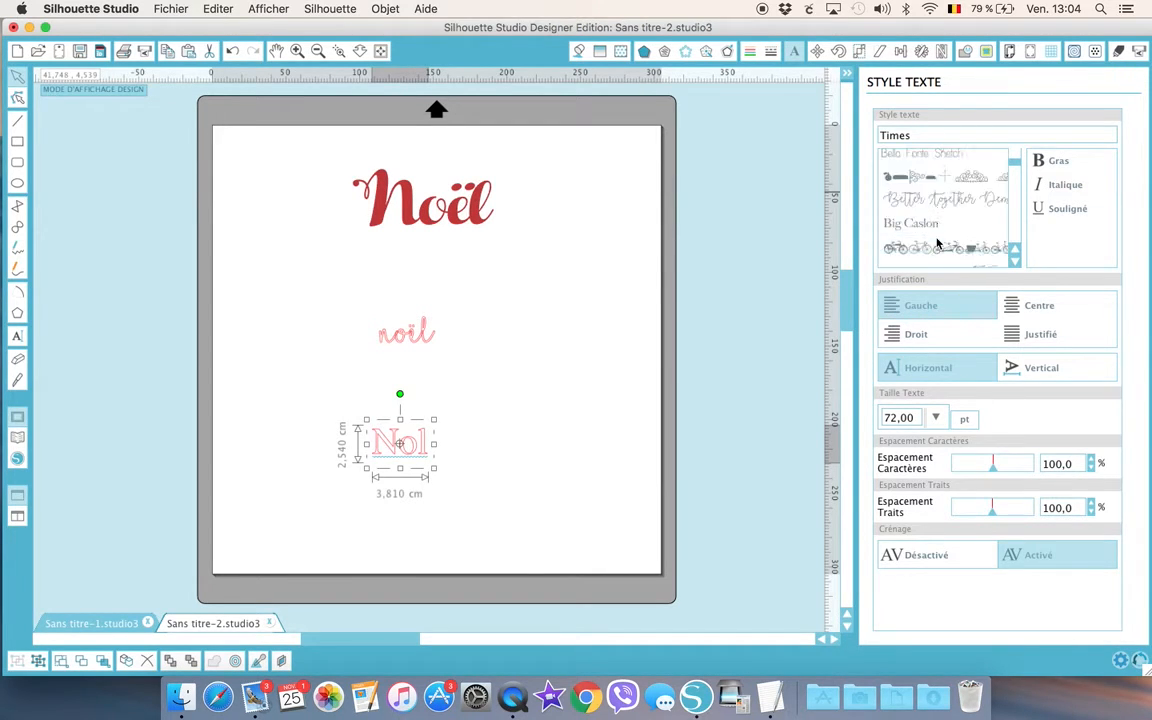
pyautogui.scroll(-3, 937, 243)
pyautogui.scroll(-5, 937, 243)
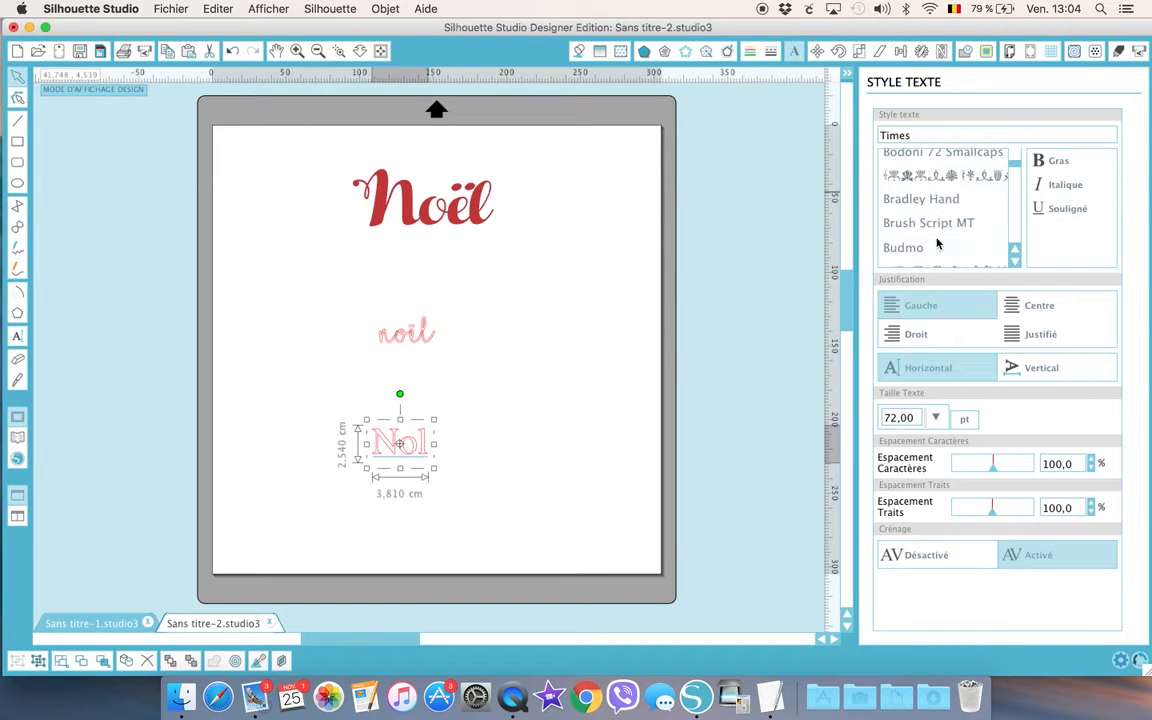
pyautogui.scroll(-10, 937, 243)
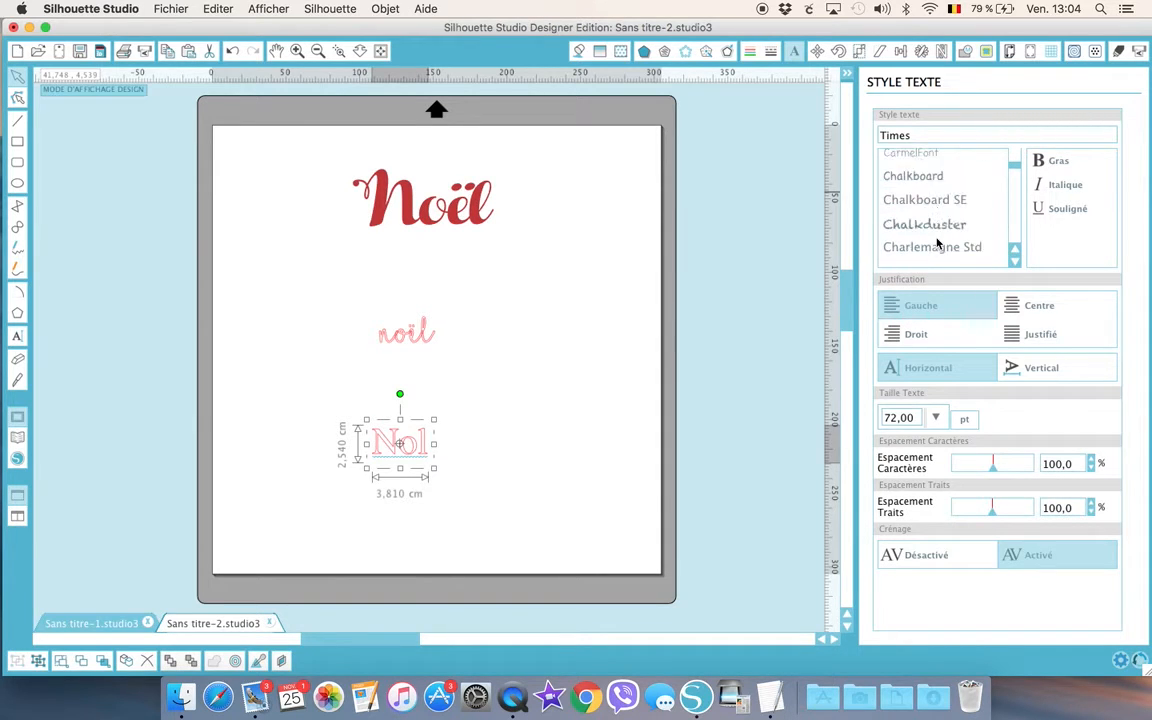
pyautogui.scroll(-2, 940, 240)
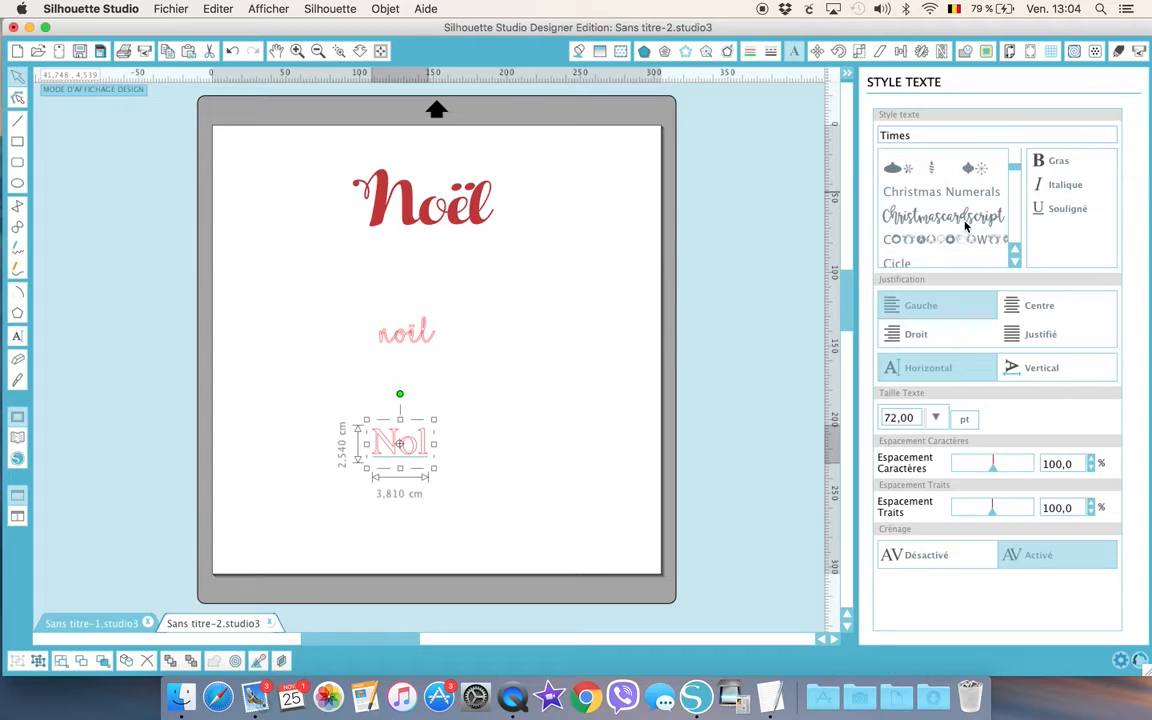
pyautogui.click(968, 226)
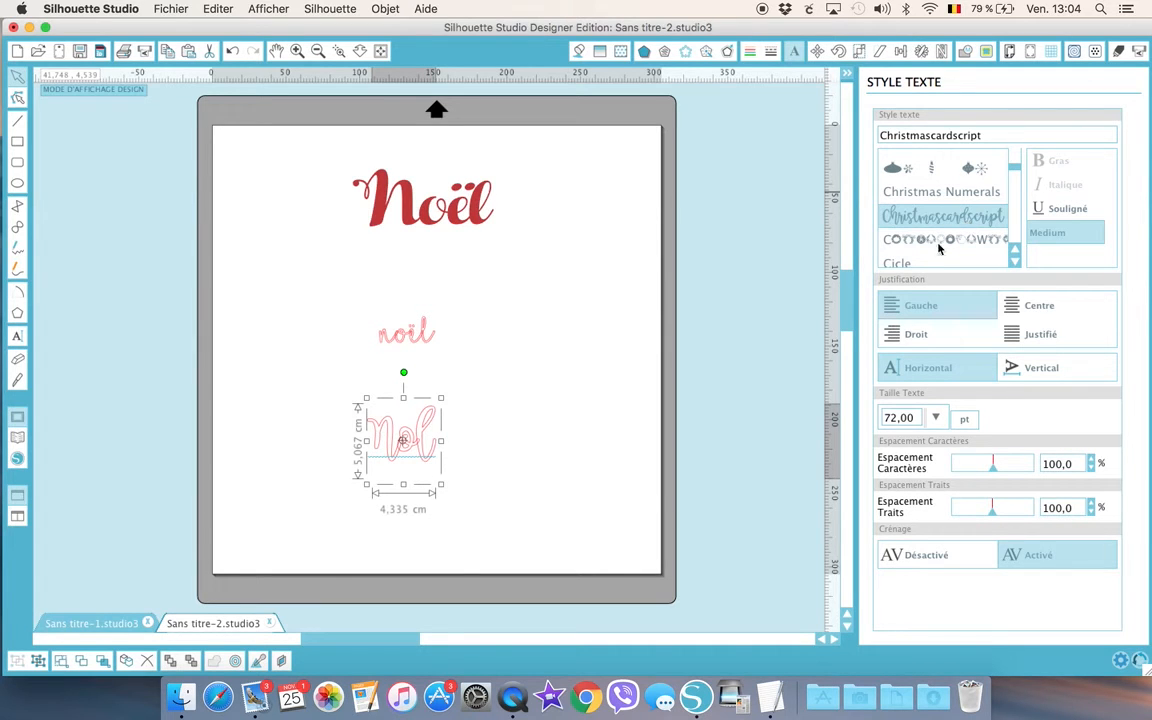
# Try replacing "Nol" in the Christmascardscript text with the spelling suggestion "Noël".
pyautogui.rightClick(412, 450)
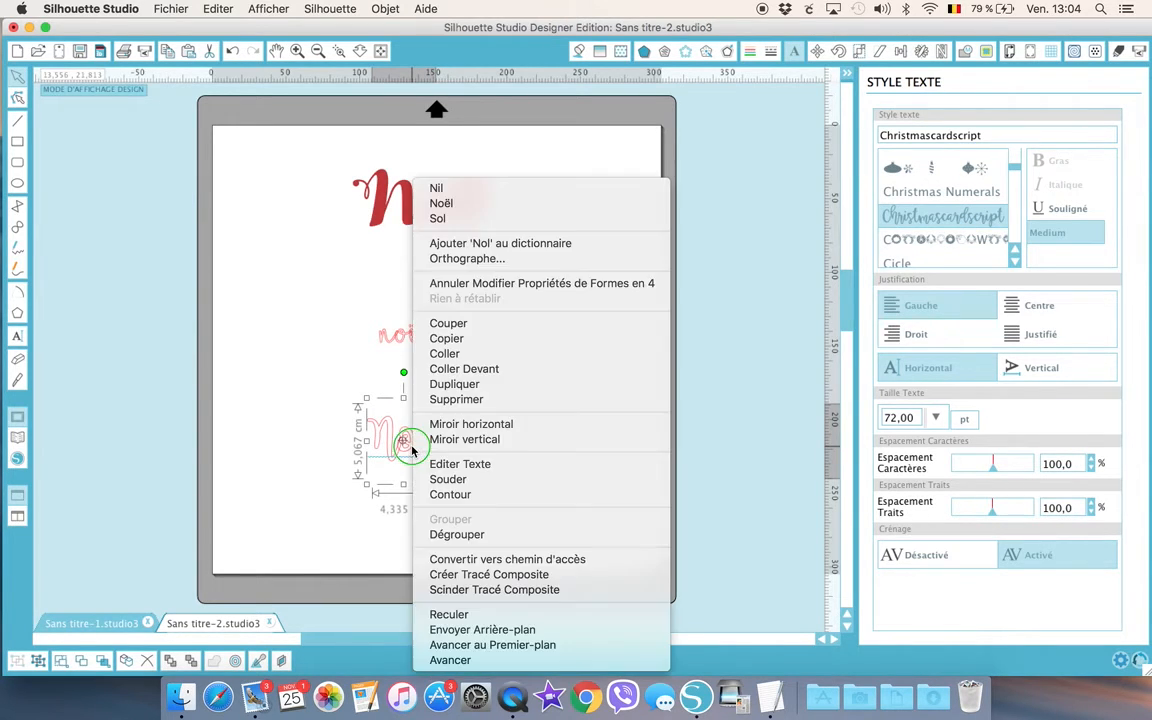
pyautogui.click(440, 203)
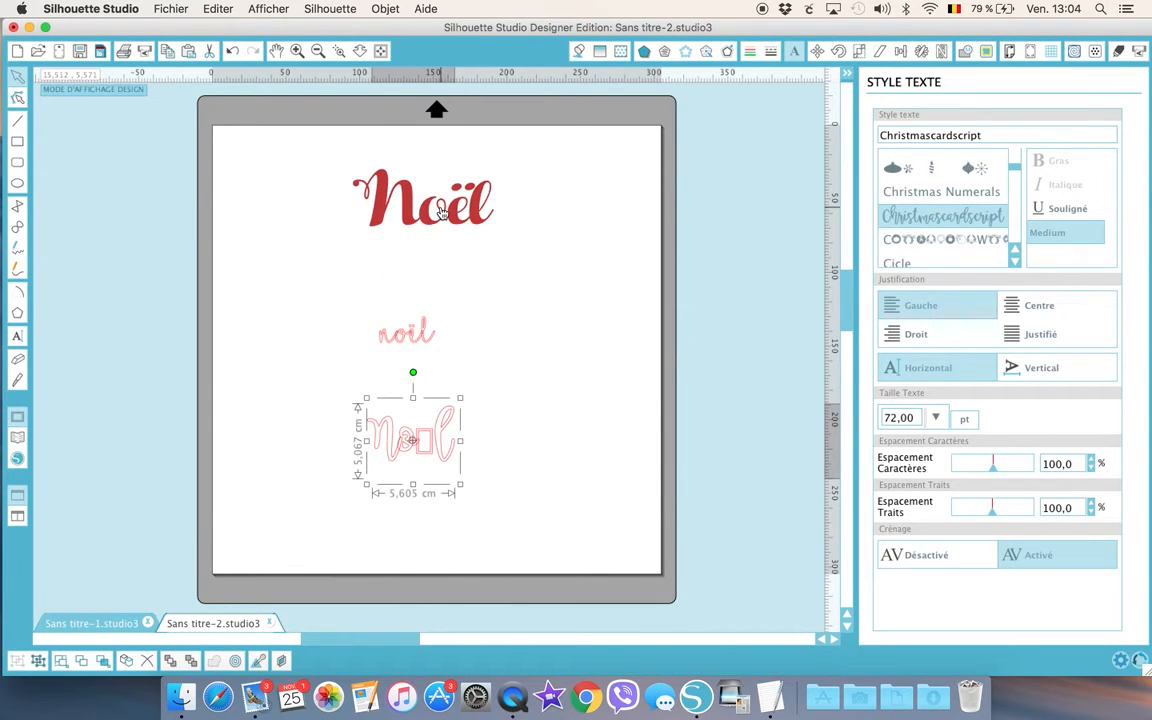
pyautogui.click(531, 504)
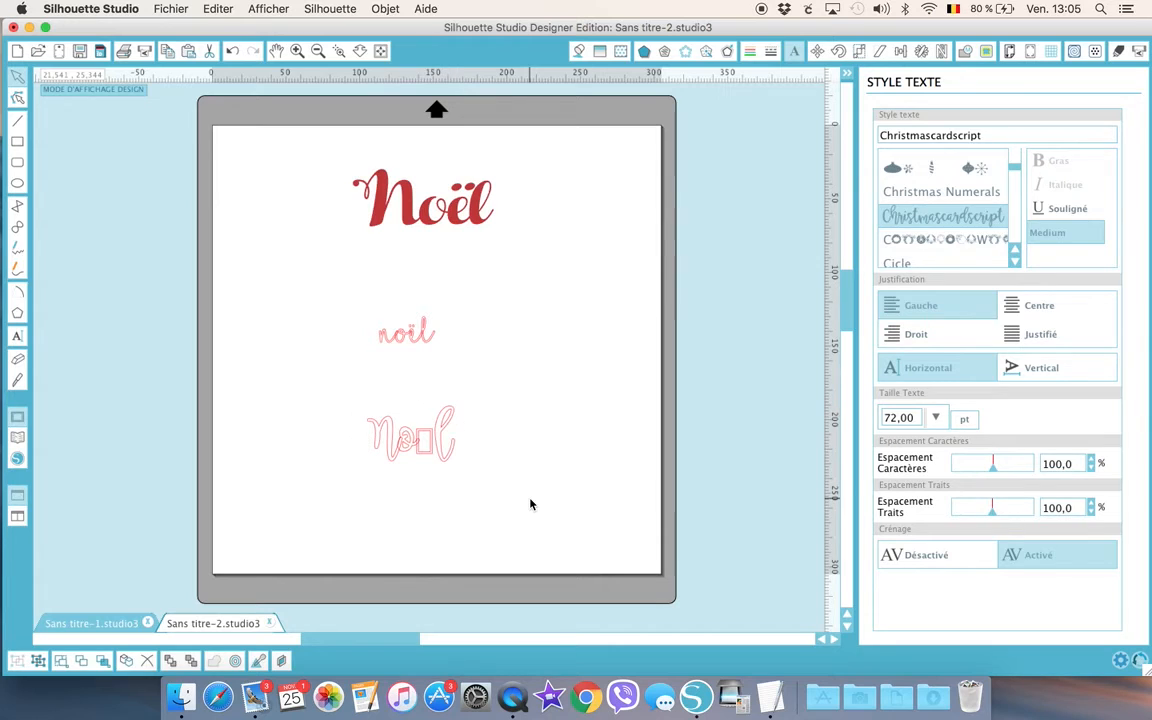
# Replace the missing-glyph box in the Christmascardscript text with a plain e so the word reads "Noel".
pyautogui.doubleClick(436, 443)
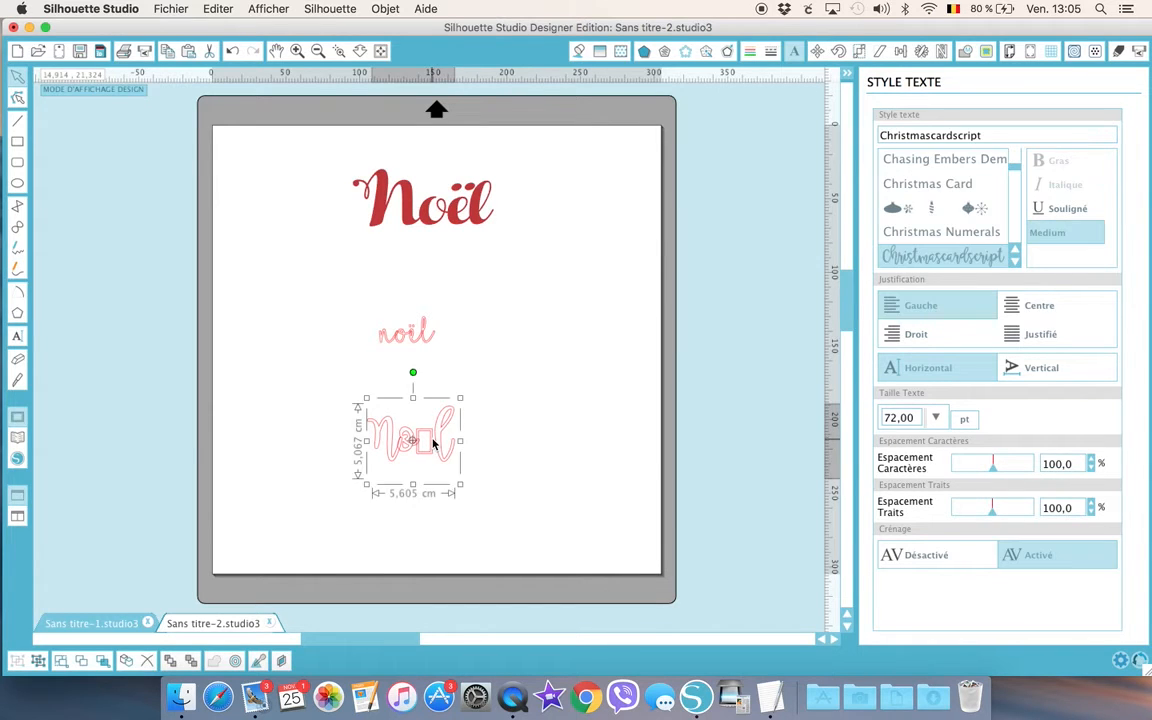
pyautogui.press('BackSpace')
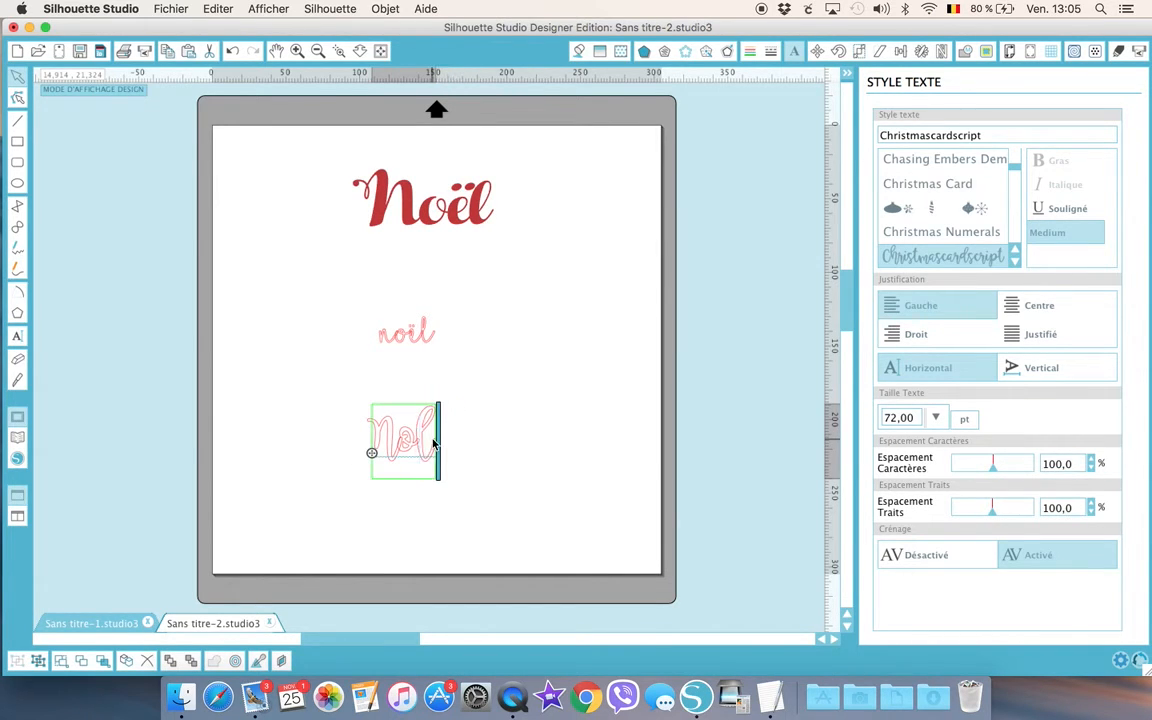
pyautogui.write('e')
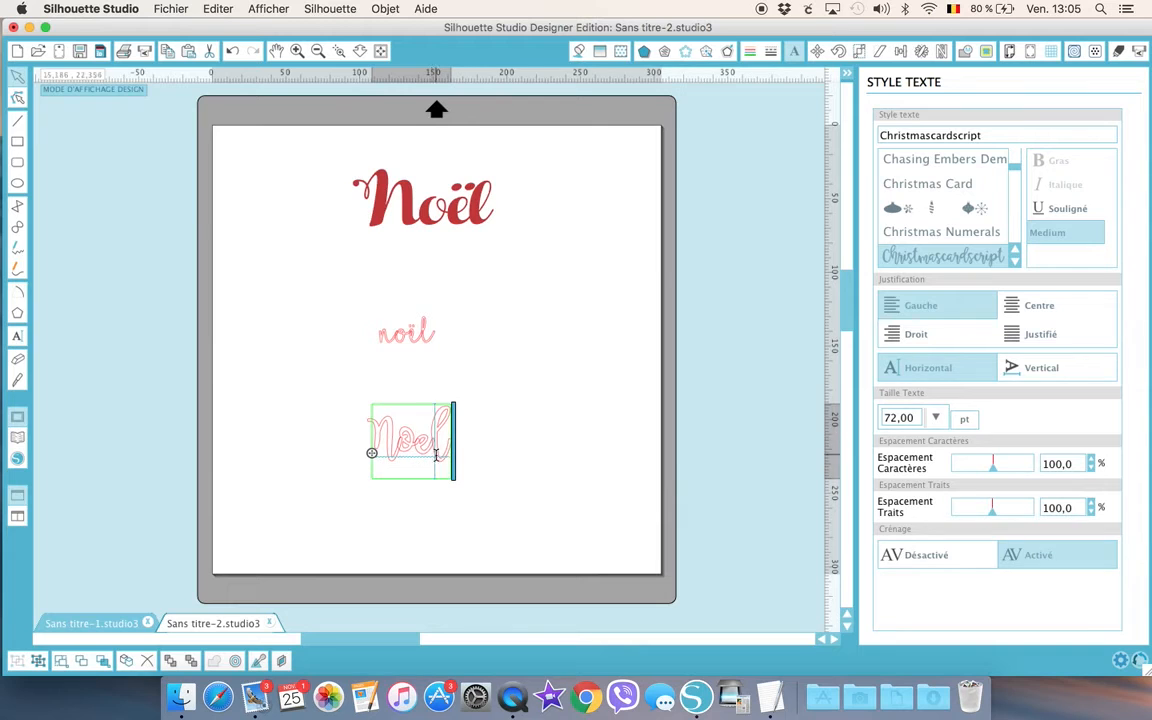
pyautogui.click(390, 523)
# Weld the overlapping letters of the Christmascardscript "Noel" text into one continuous outline and deselect it.
pyautogui.press('z')
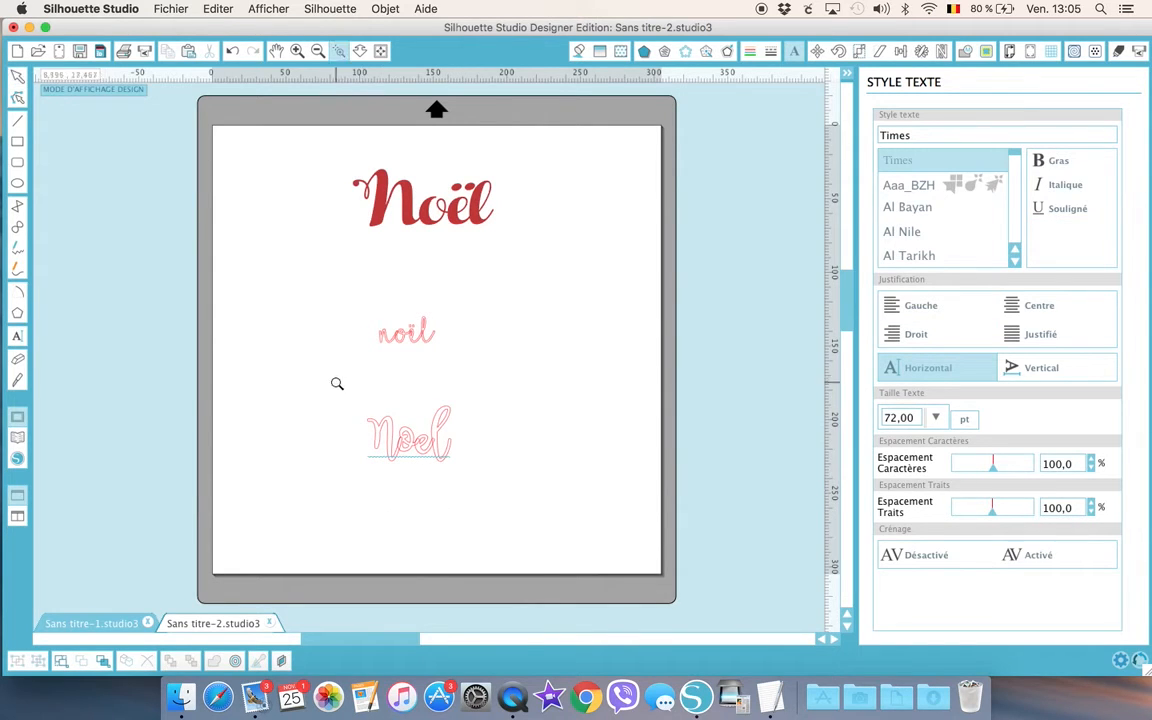
pyautogui.moveTo(335, 369); pyautogui.dragTo(558, 510)
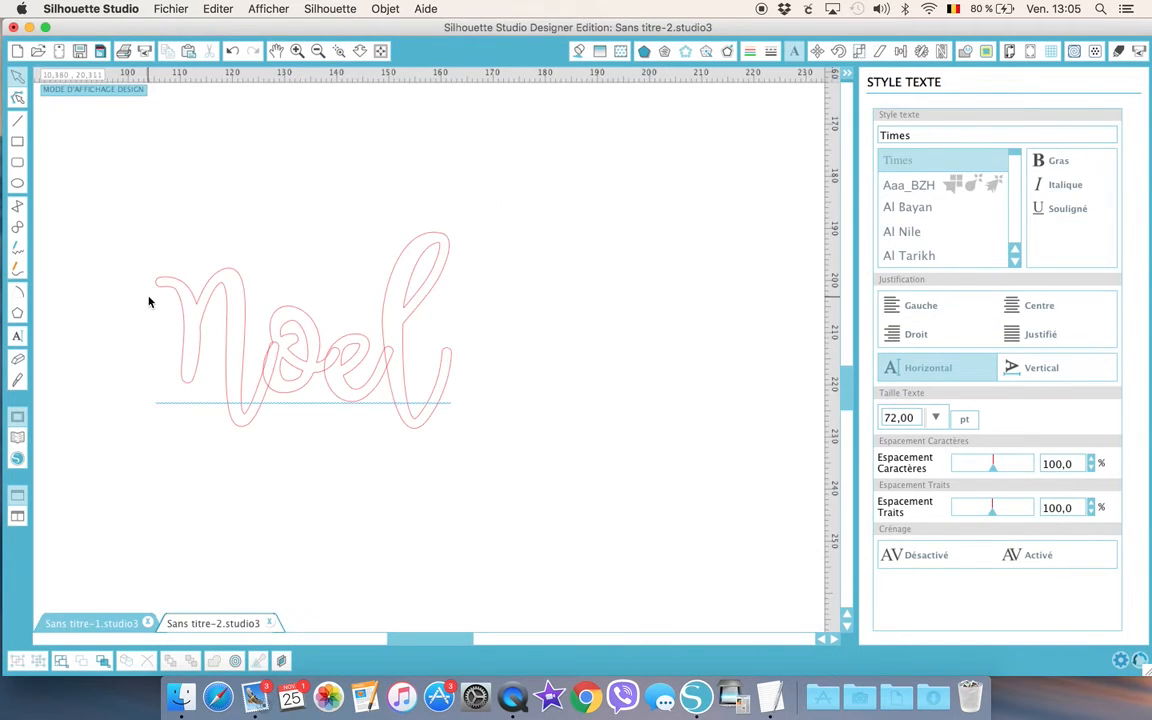
pyautogui.rightClick(282, 342)
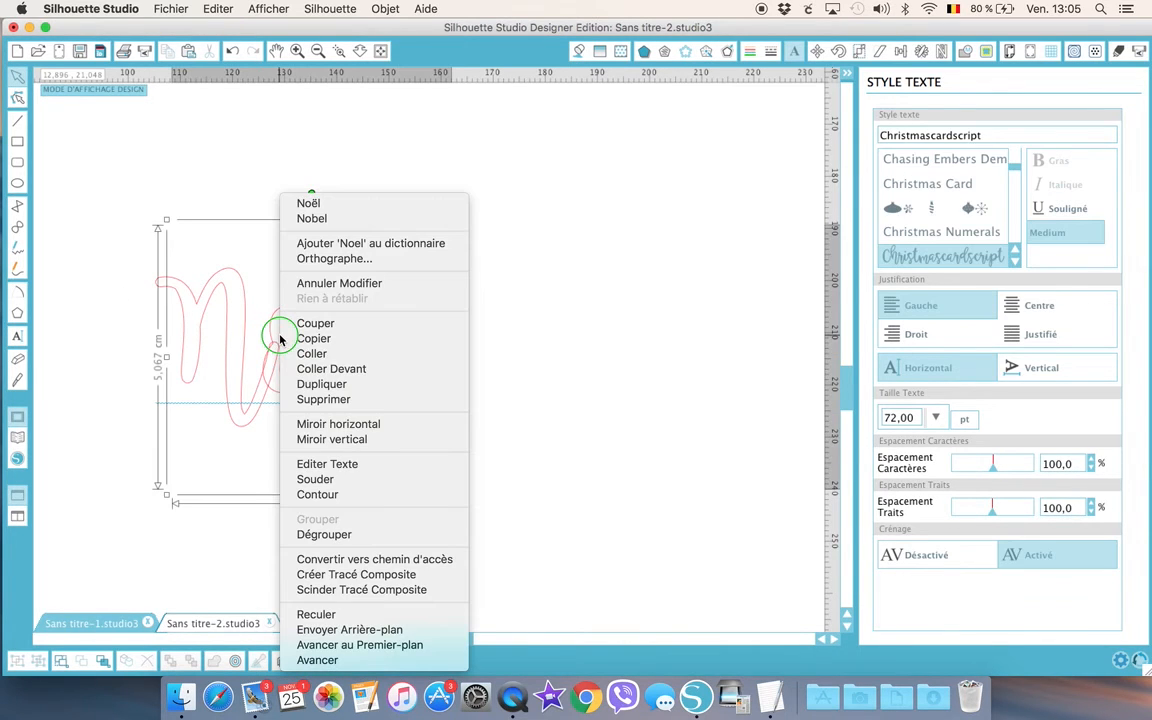
pyautogui.click(316, 487)
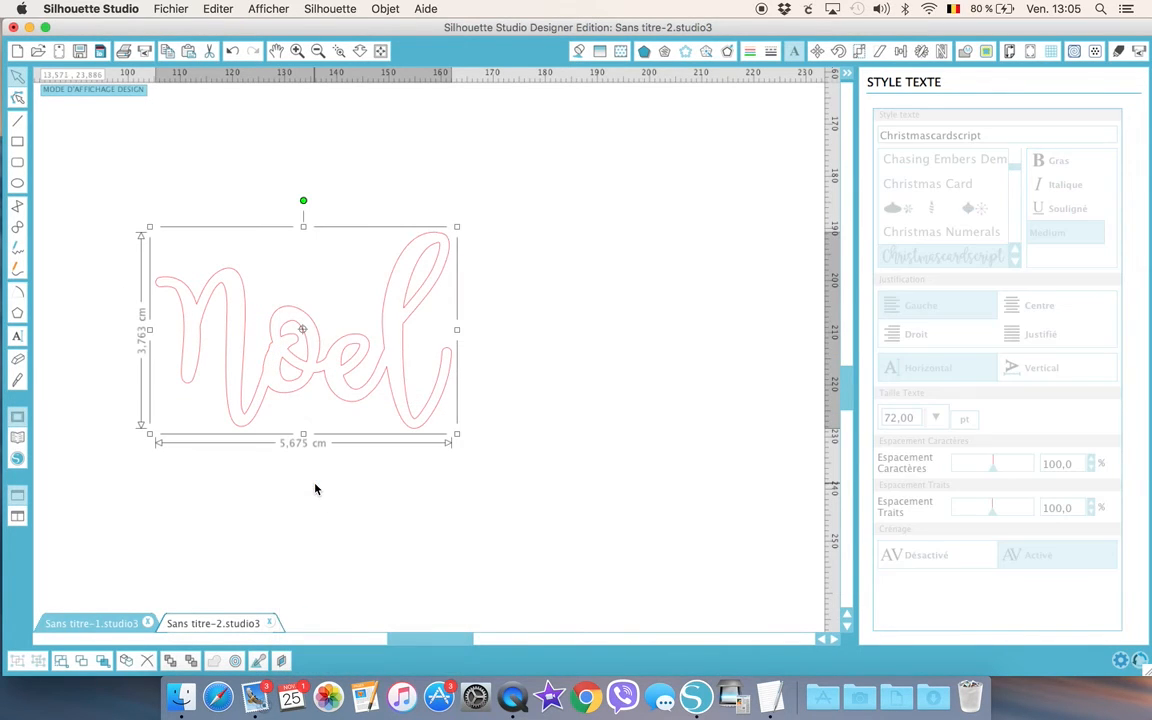
pyautogui.click(260, 496)
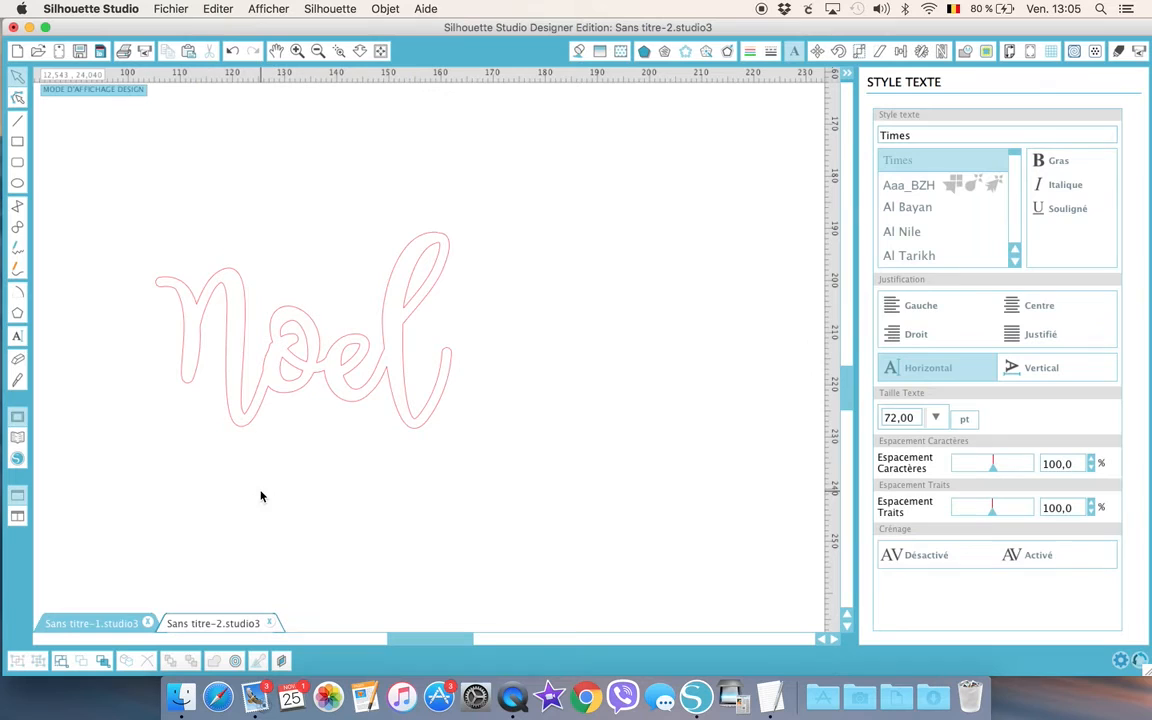
# Draw a small ellipse about 0.2 cm wide and 0.3 cm tall above the e of the welded word and tilt it slightly clockwise.
pyautogui.click(18, 184)
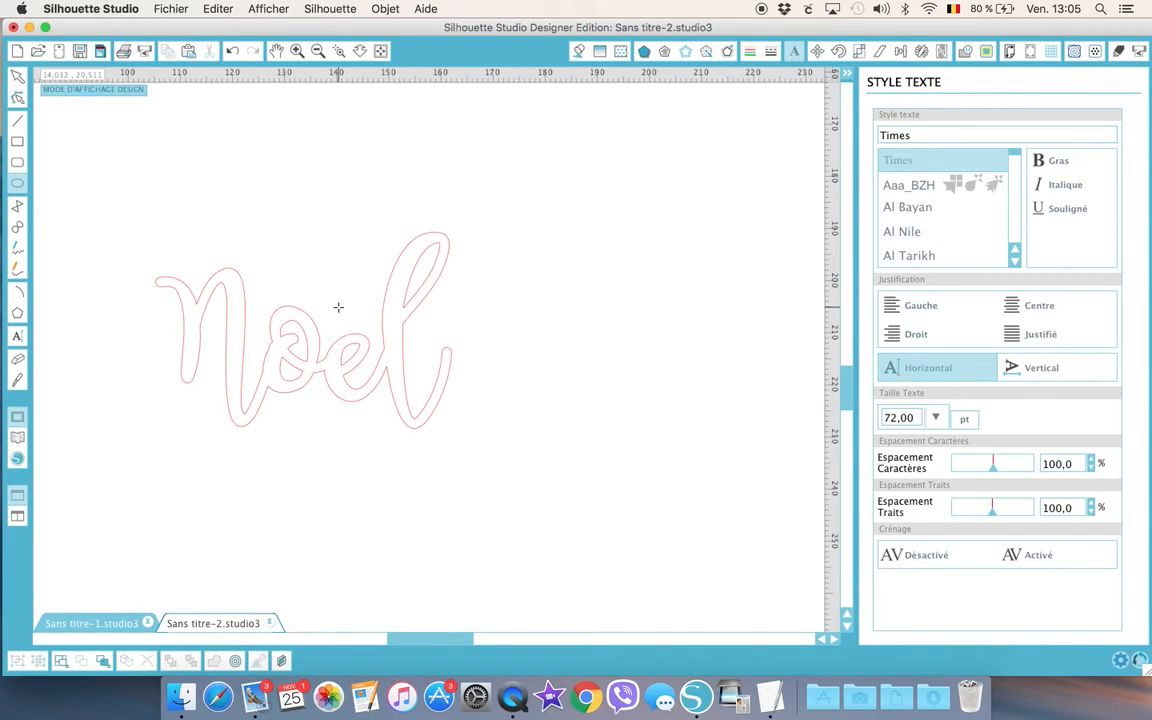
pyautogui.moveTo(337, 306); pyautogui.dragTo(350, 321)
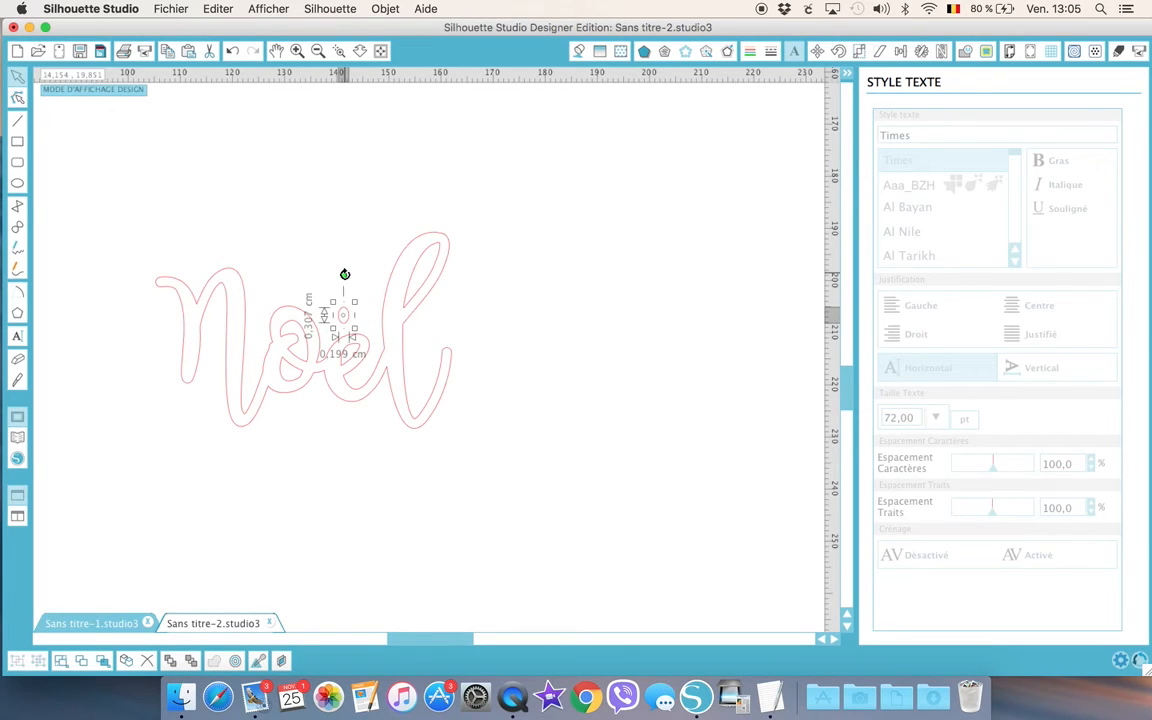
pyautogui.moveTo(345, 273); pyautogui.dragTo(351, 274)
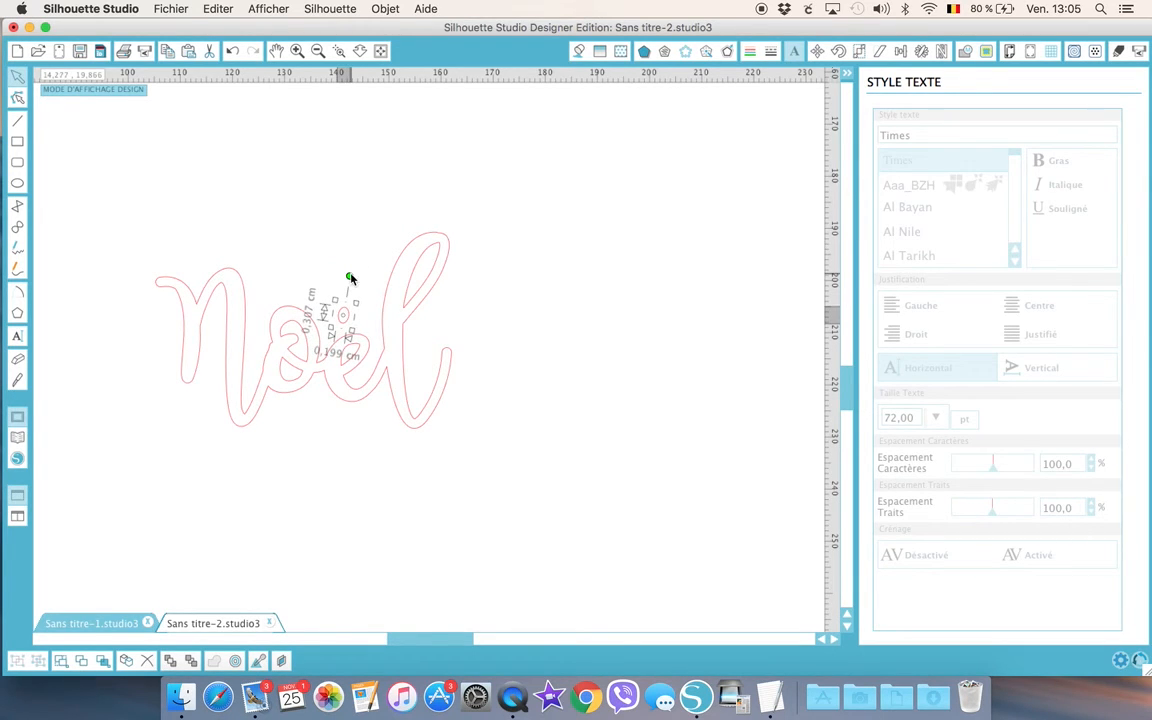
# Duplicate the tilted ellipse to its right and nudge the copy slightly further right to form the diaeresis.
pyautogui.press('super+Right')
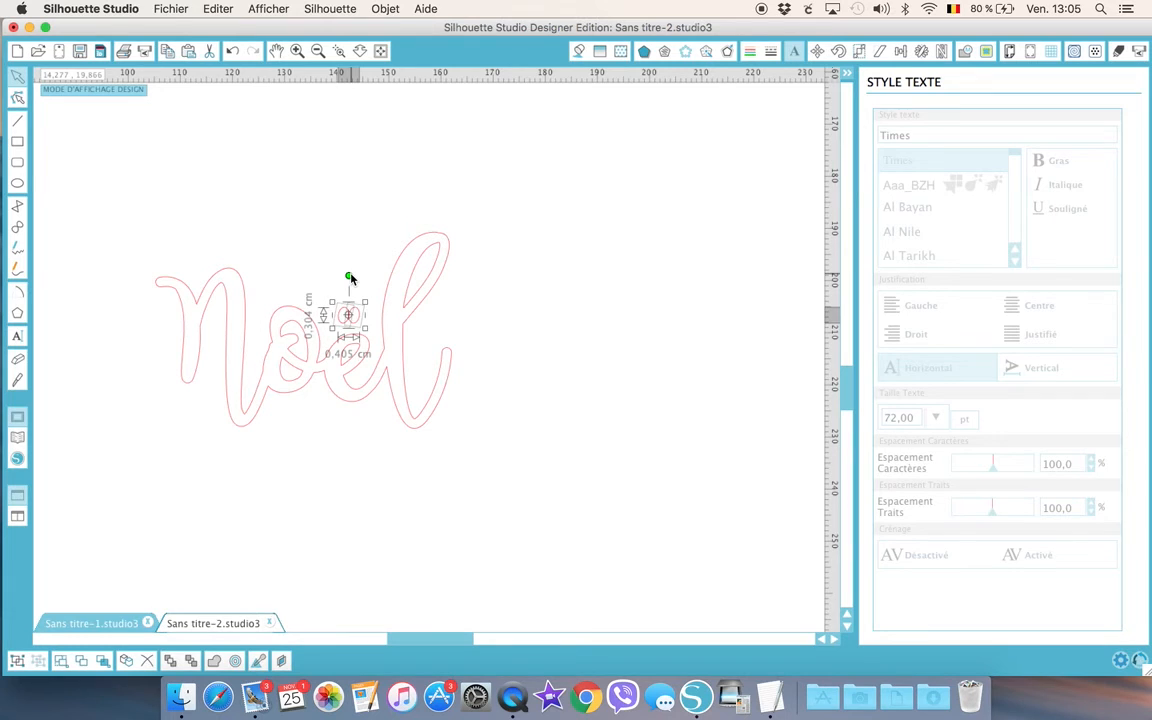
pyautogui.click(369, 280)
pyautogui.click(358, 316)
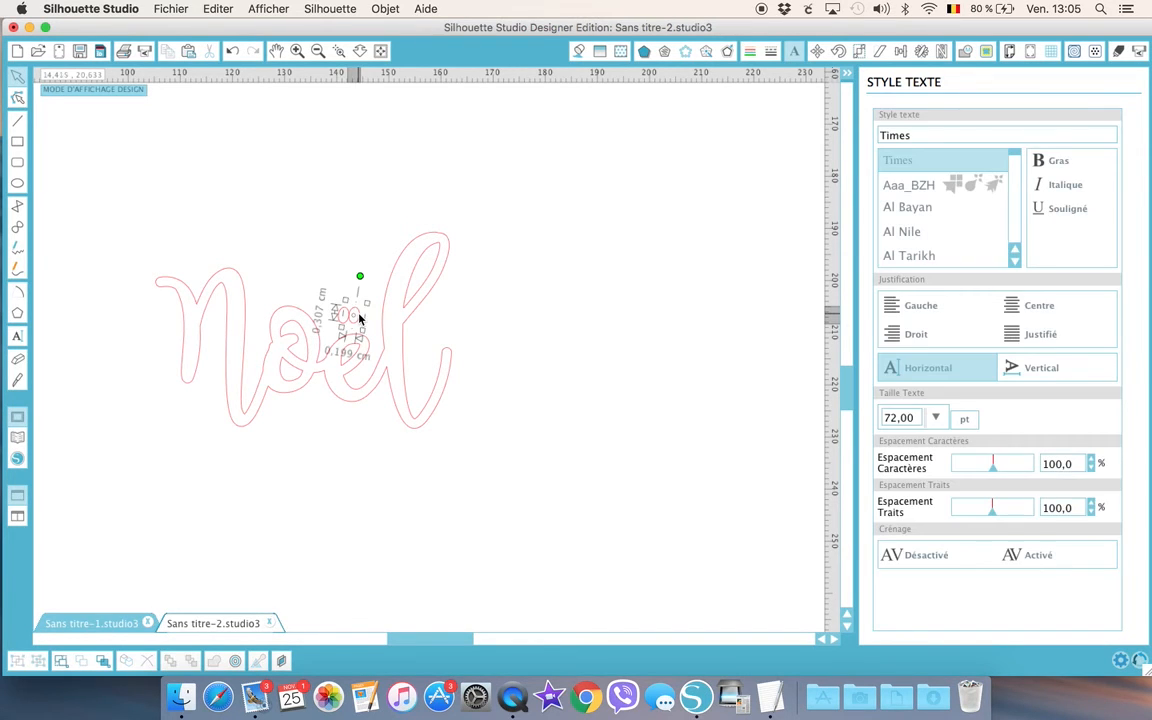
pyautogui.press('Right')
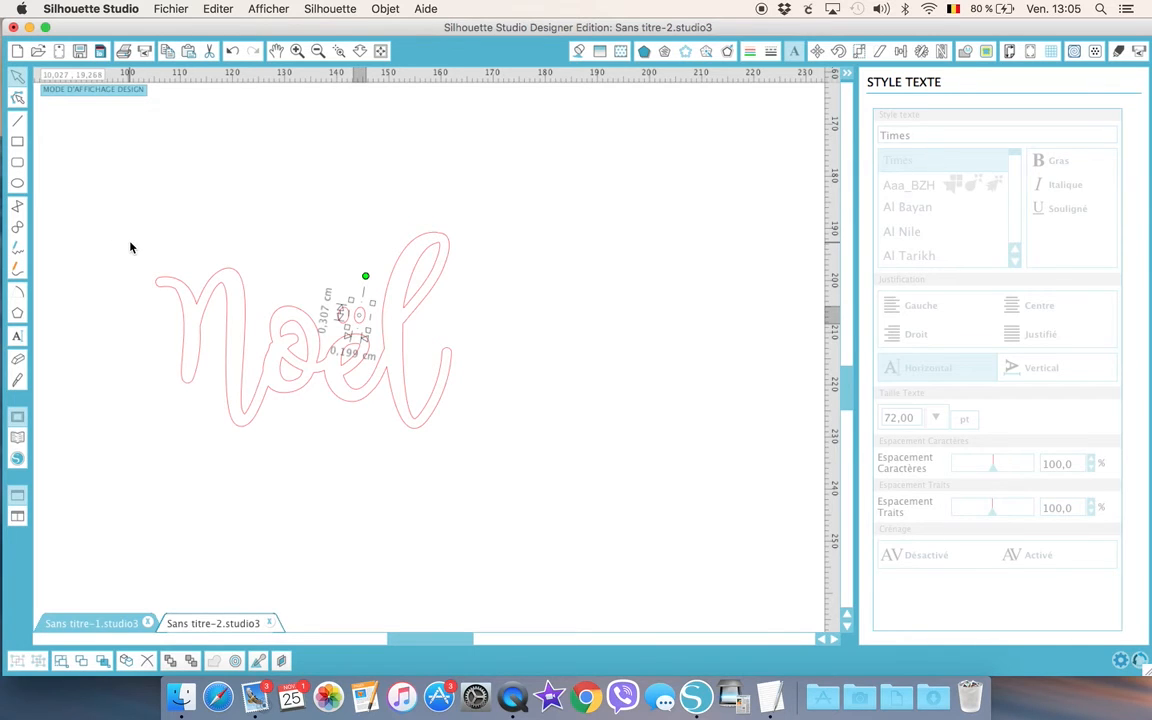
# Combine the welded word and its two dots into a single compound path and move it slightly up and to the right.
pyautogui.moveTo(105, 209); pyautogui.dragTo(504, 452)
pyautogui.rightClick(298, 289)
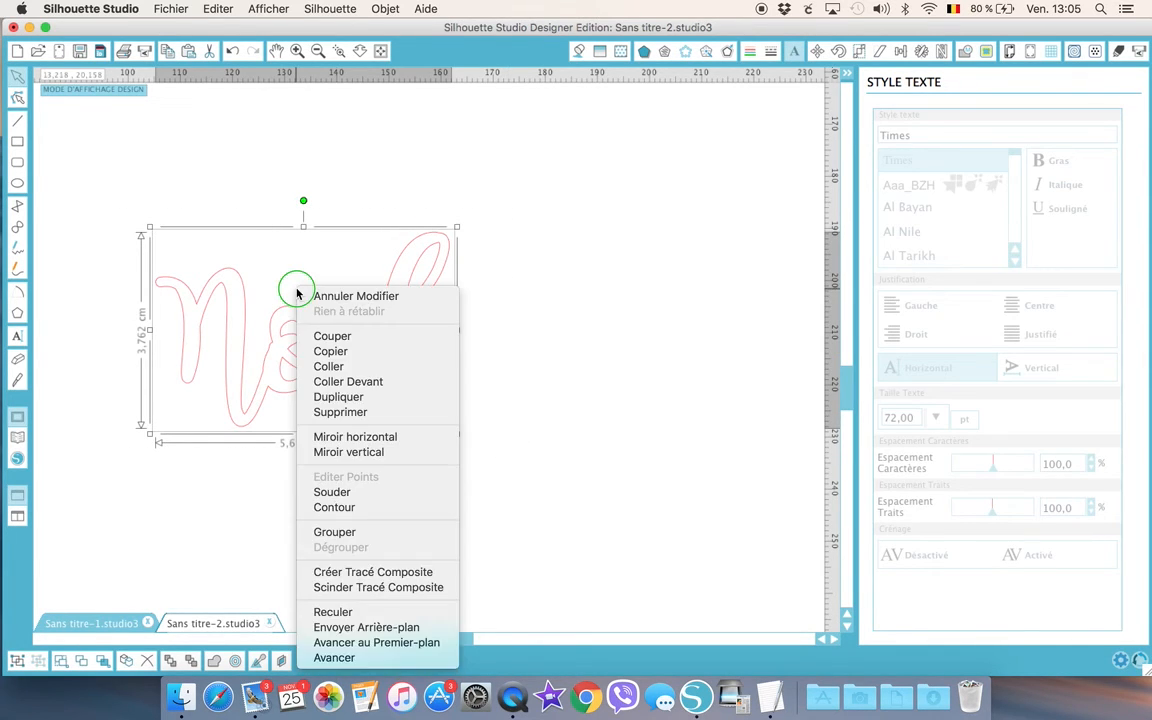
pyautogui.click(355, 571)
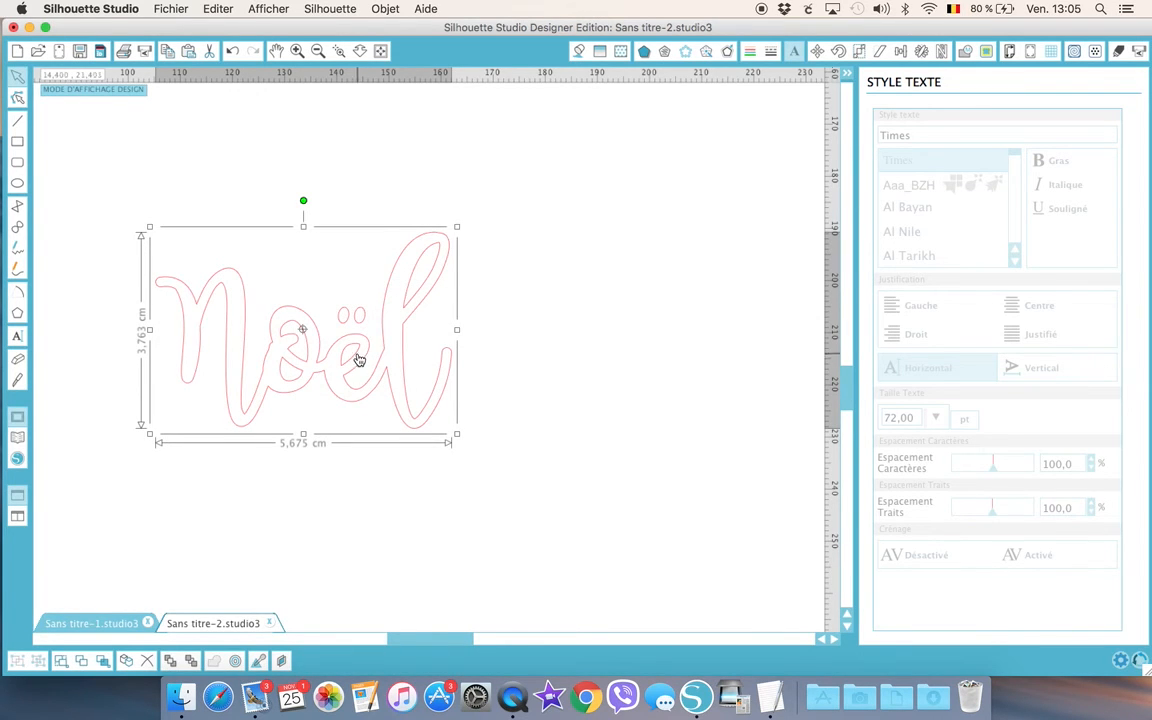
pyautogui.moveTo(357, 359); pyautogui.dragTo(400, 345)
# Split the compound path of the Christmascardscript "Noël" into separate shapes, and undo the split.
pyautogui.rightClick(400, 345)
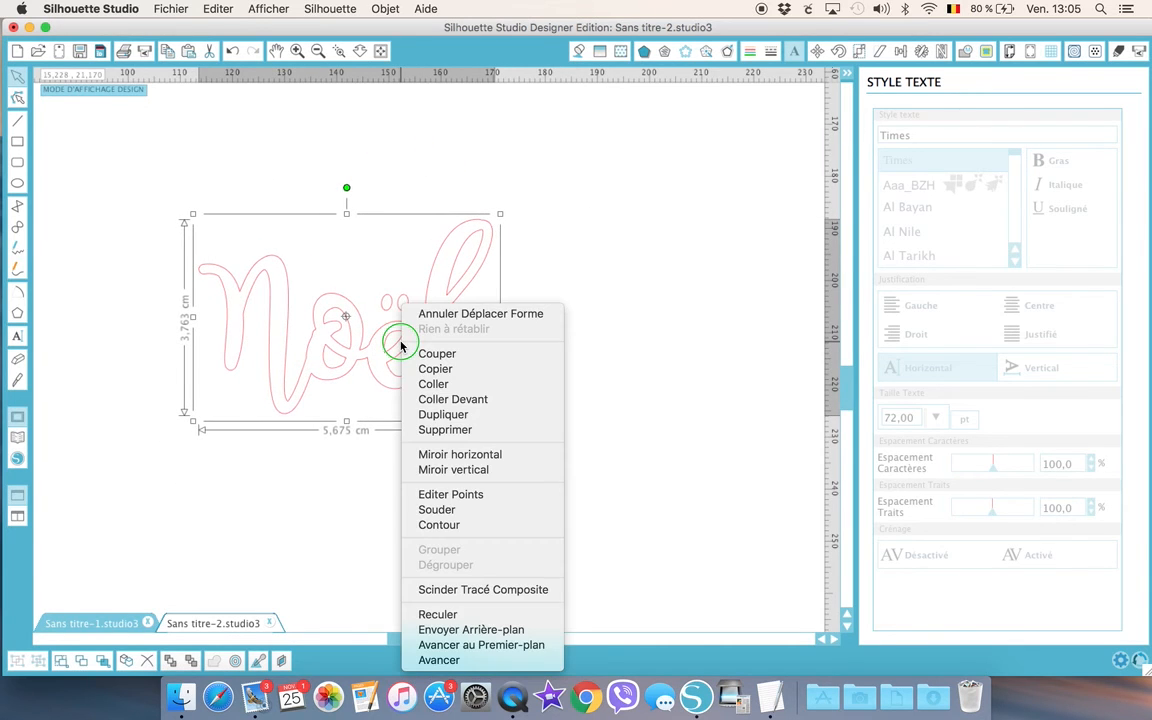
pyautogui.click(400, 345)
pyautogui.rightClick(399, 343)
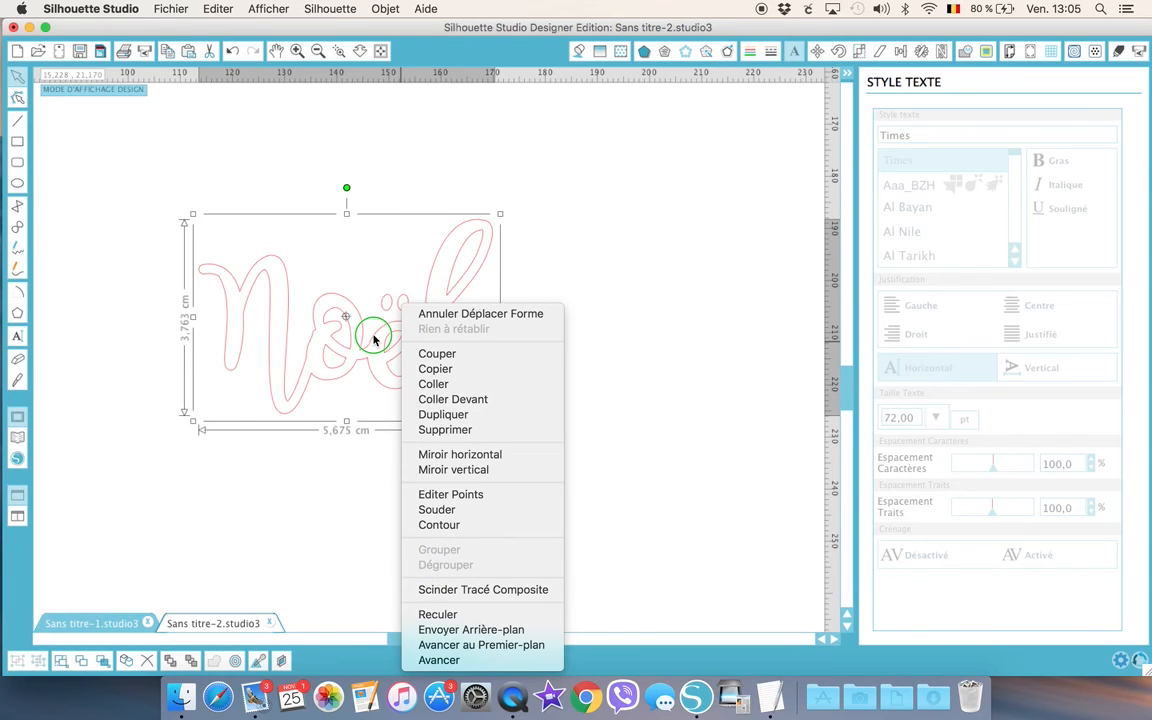
pyautogui.click(412, 590)
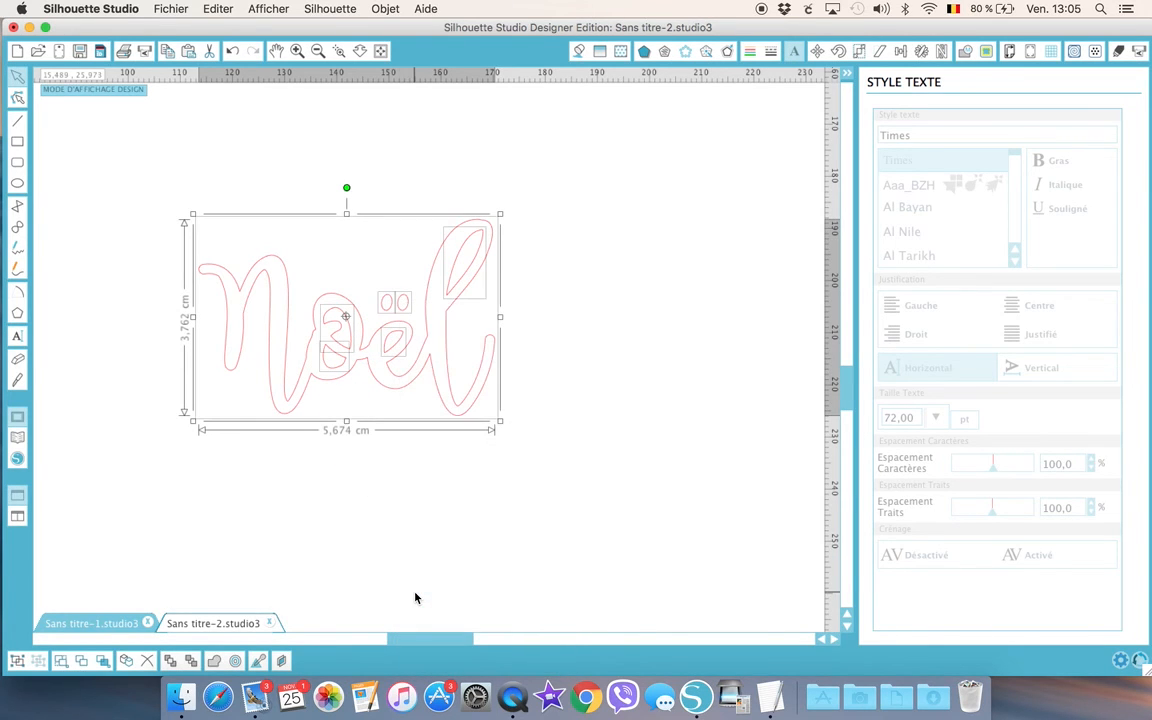
pyautogui.click(401, 530)
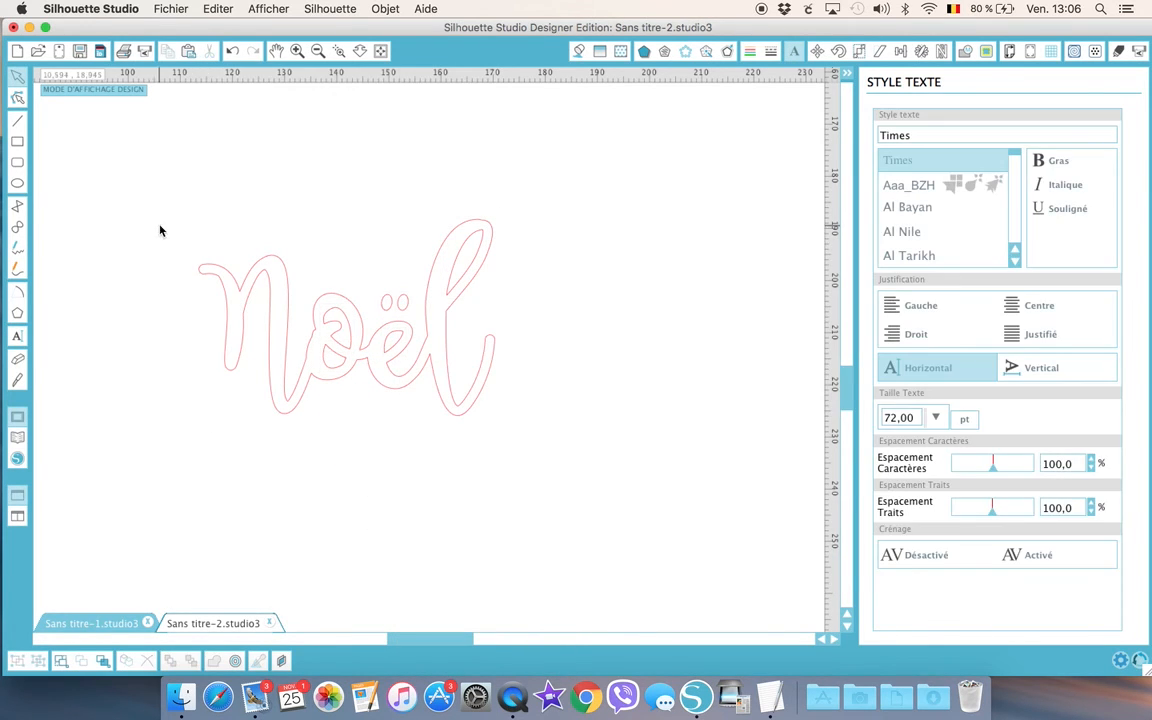
pyautogui.click(231, 50)
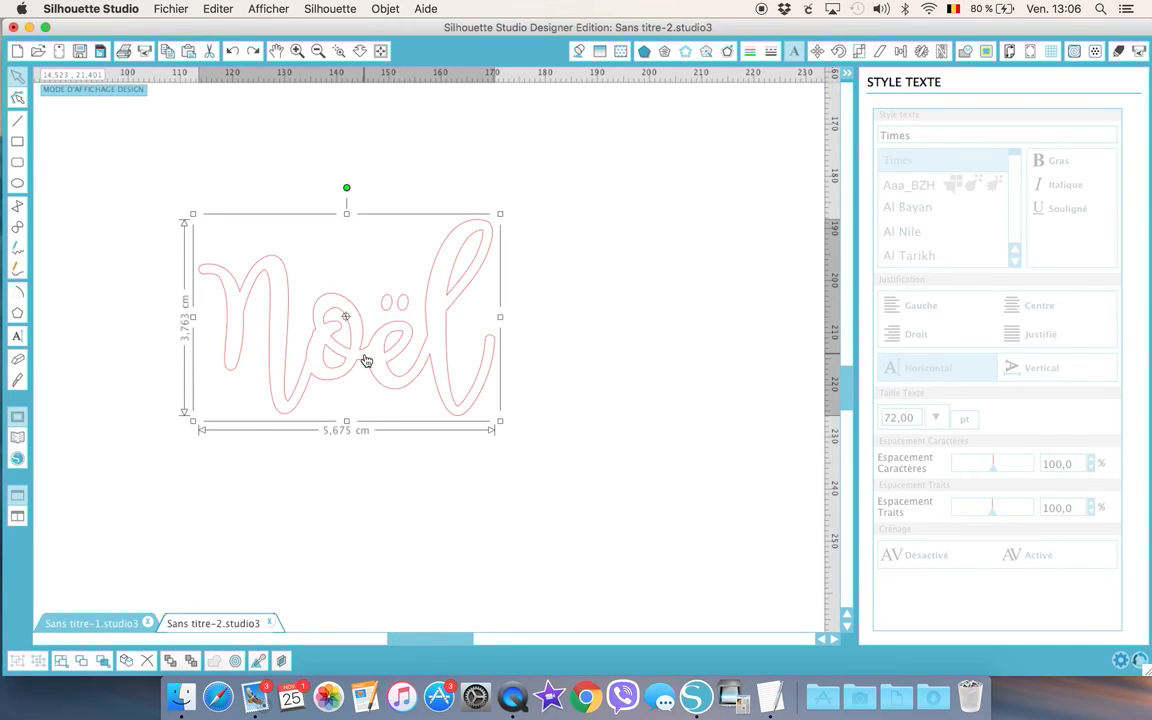
# Weld the overlapping letters of the I Love Glitter "noël" text.
pyautogui.scroll(5, 366, 361)
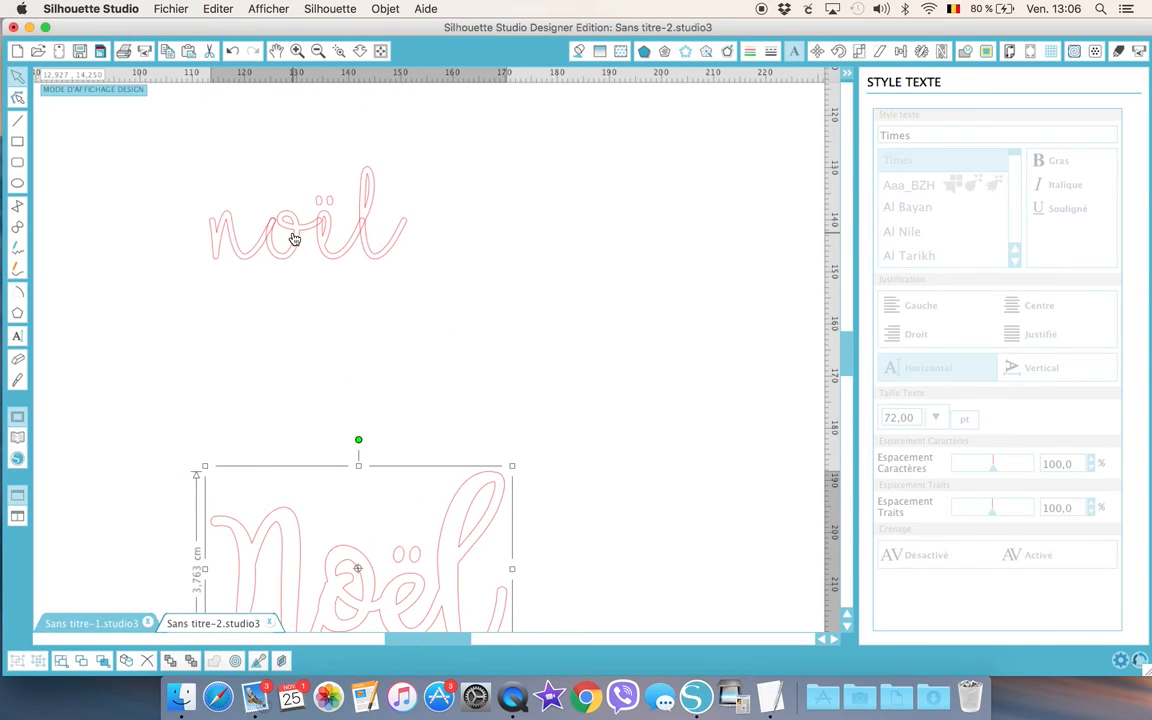
pyautogui.rightClick(298, 228)
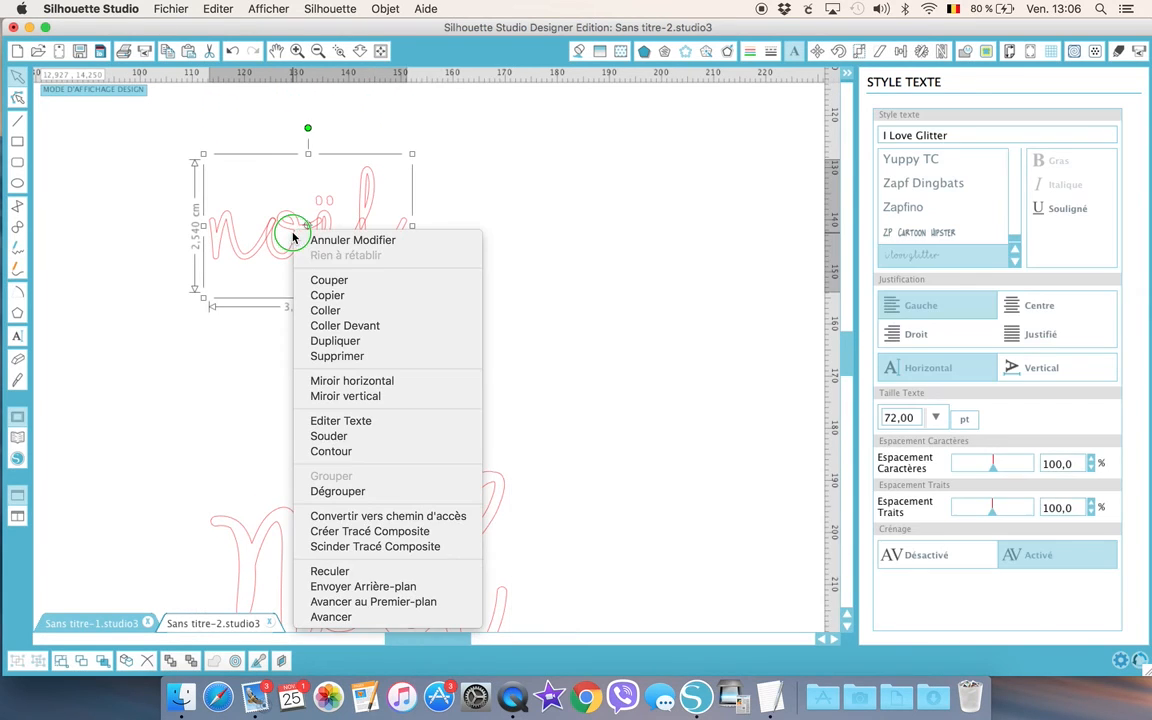
pyautogui.click(300, 437)
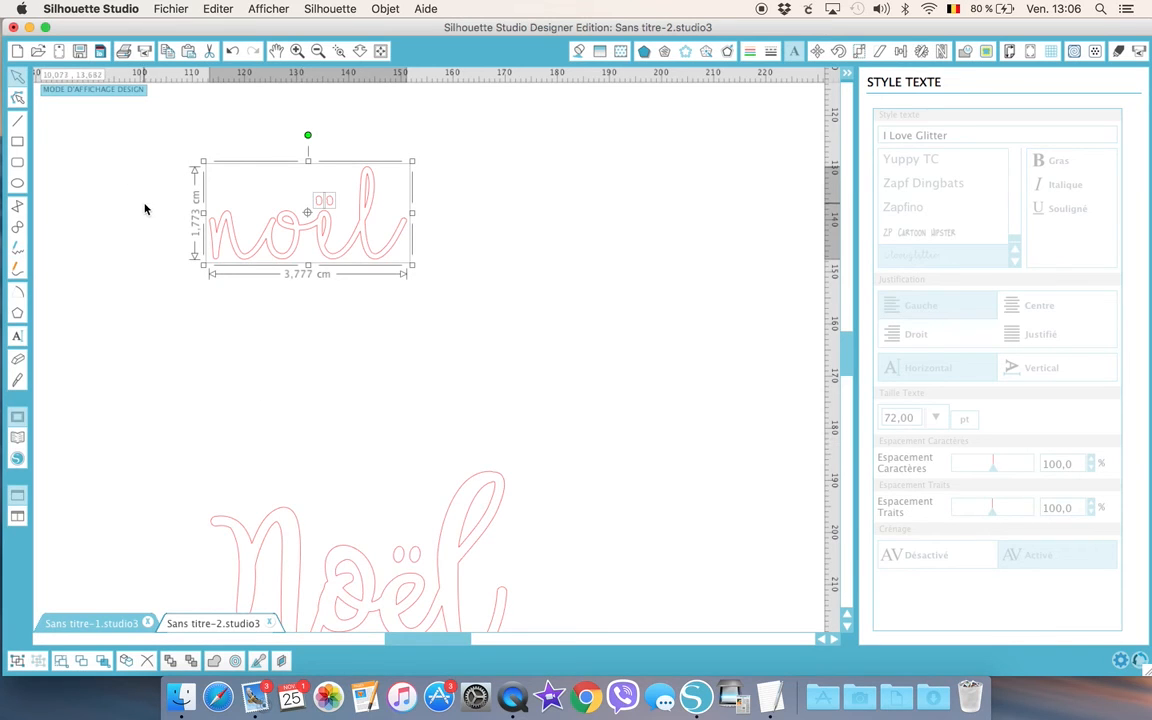
# Make the welded I Love Glitter "noël" and its dots a compound path and move it up and to the right.
pyautogui.rightClick(253, 226)
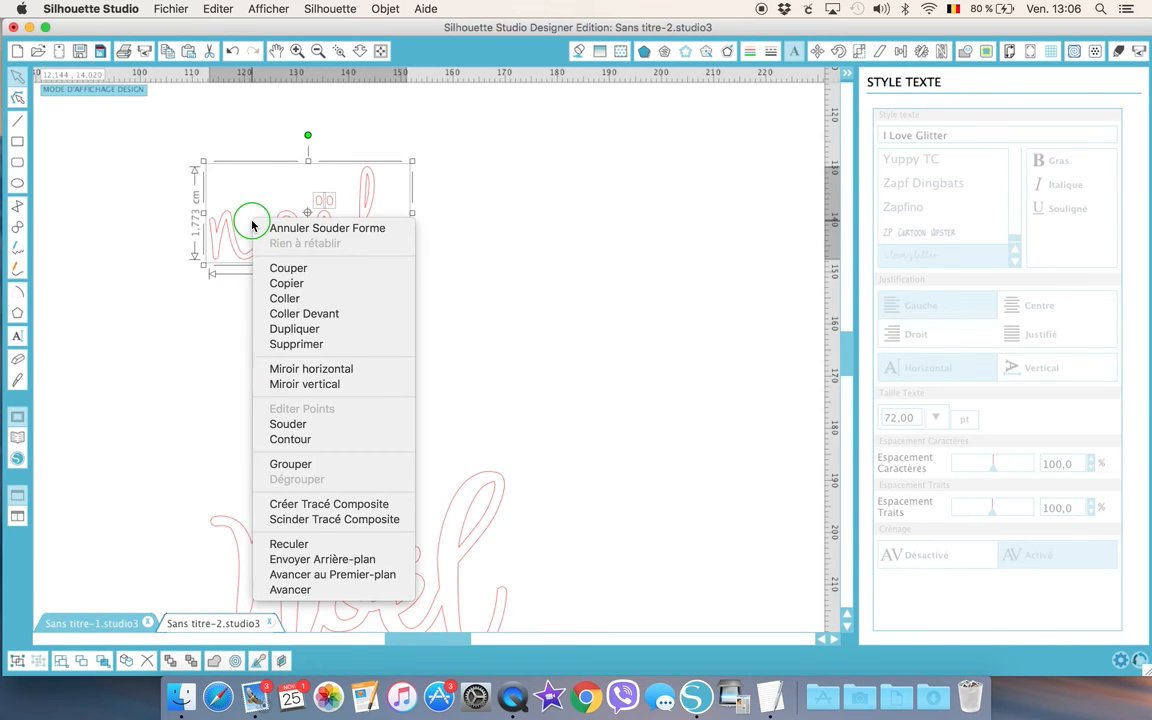
pyautogui.click(302, 504)
pyautogui.click(364, 347)
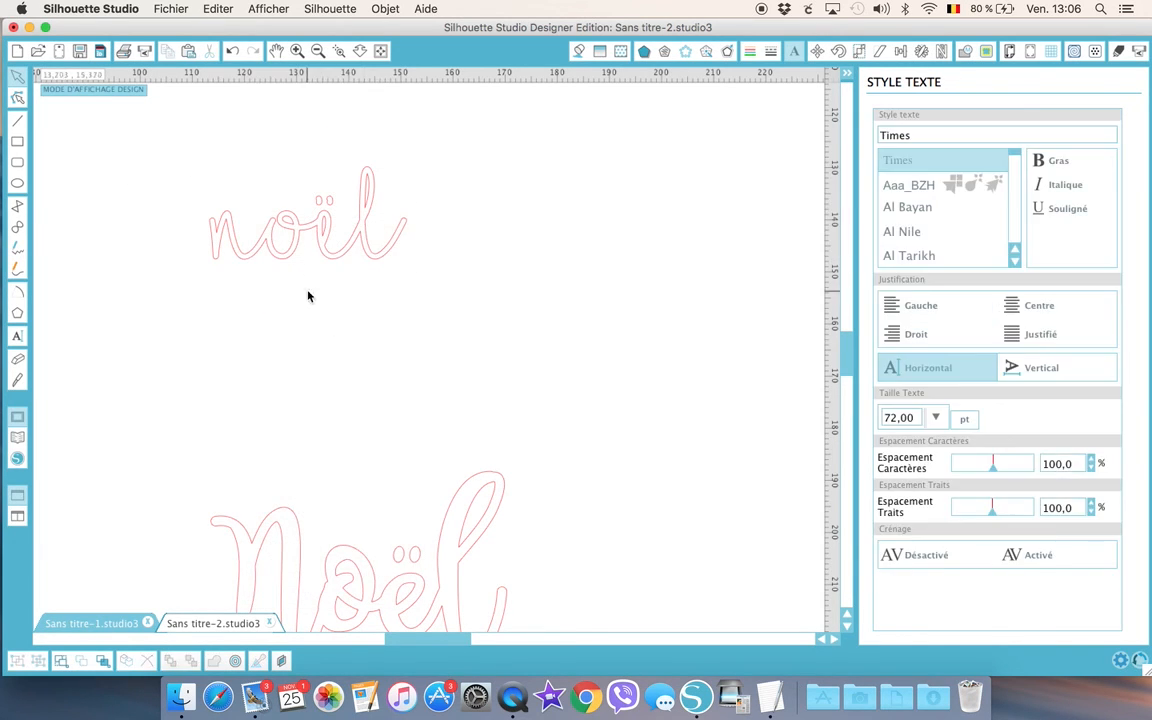
pyautogui.moveTo(324, 224); pyautogui.dragTo(384, 197)
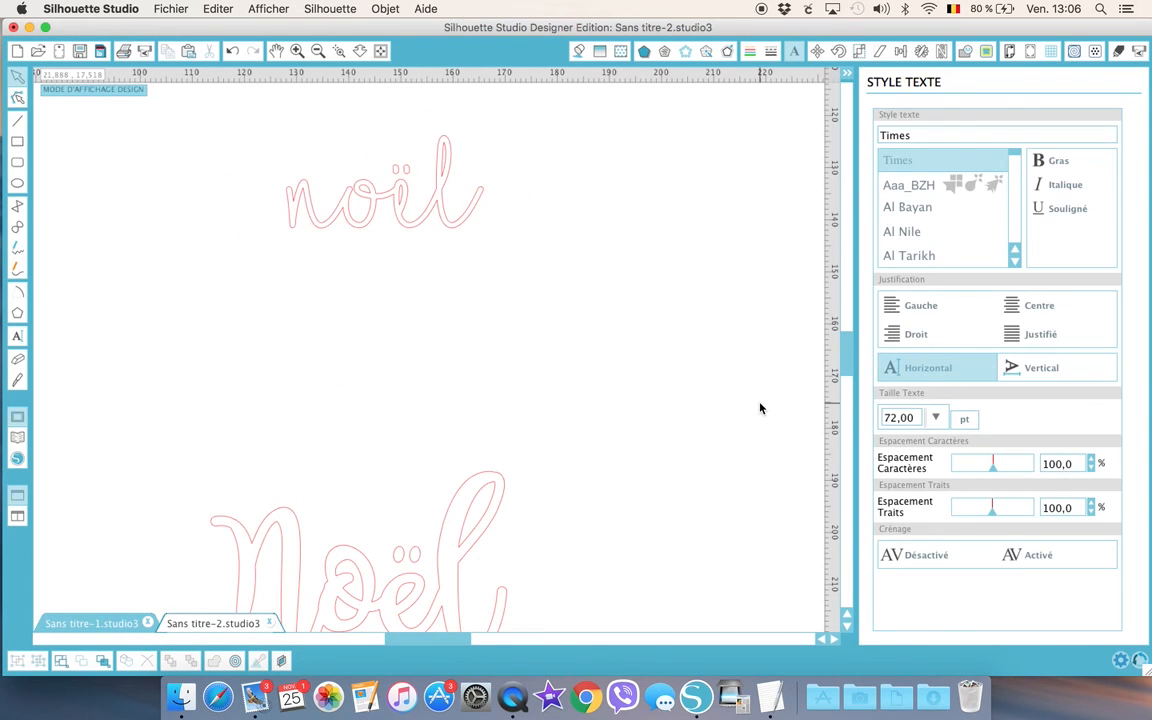
pyautogui.scroll(-3, 613, 437)
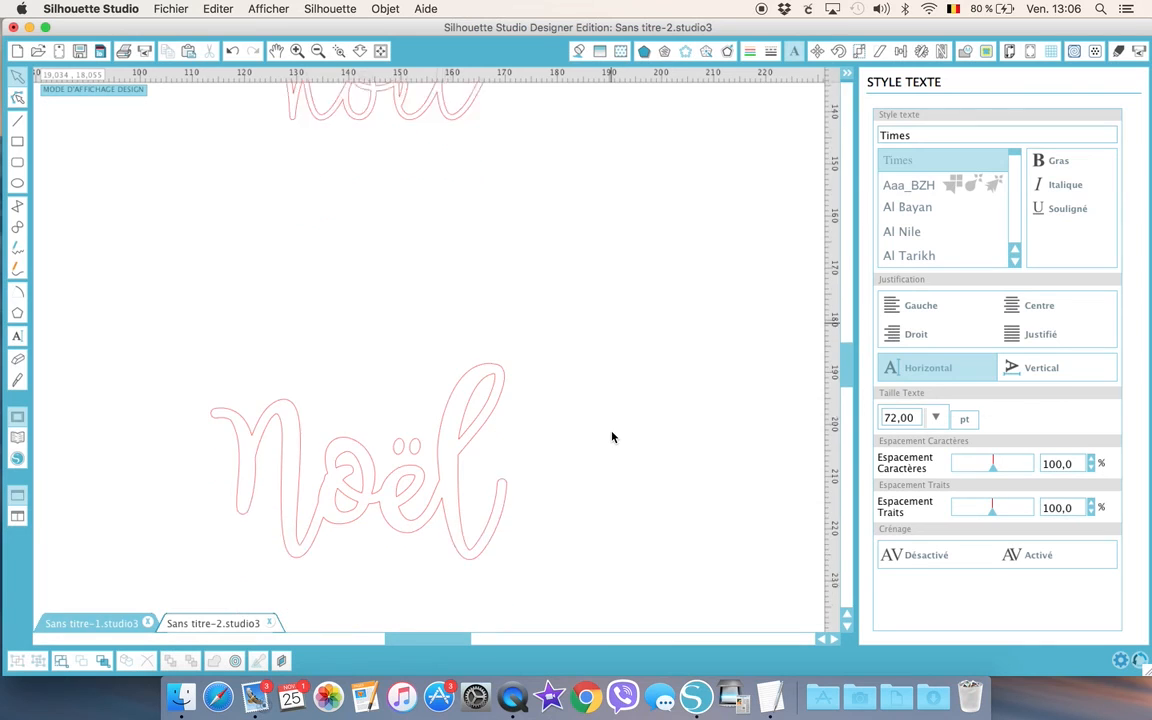
pyautogui.scroll(-3, 613, 437)
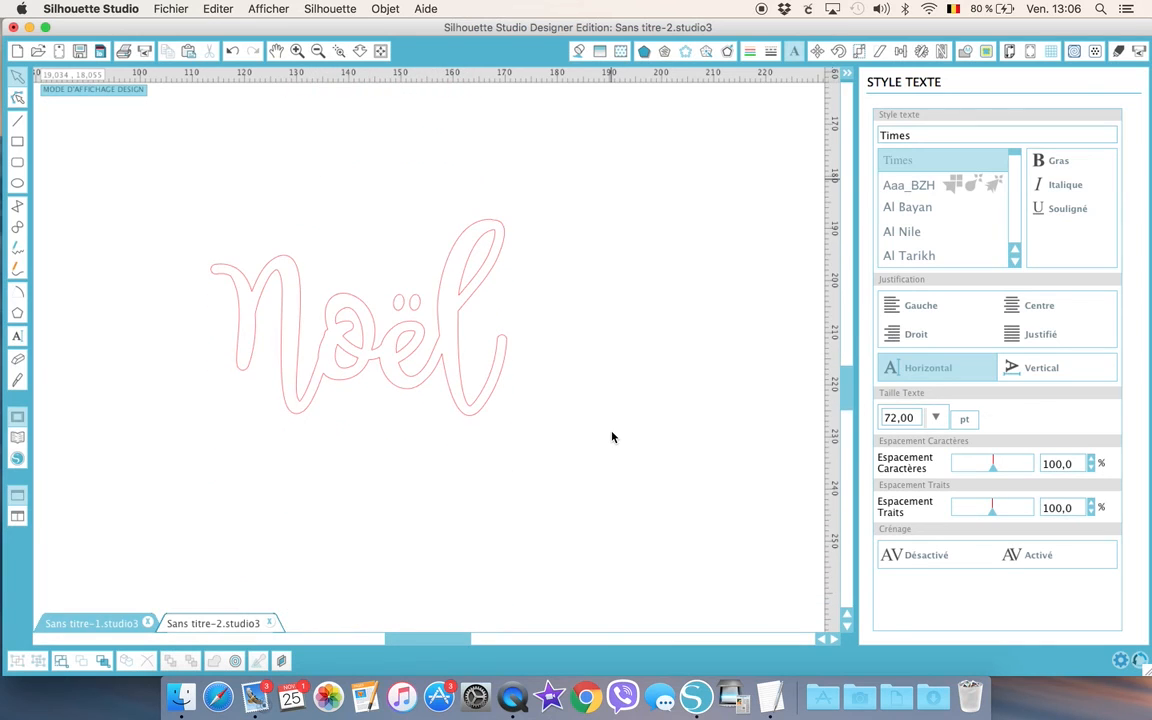